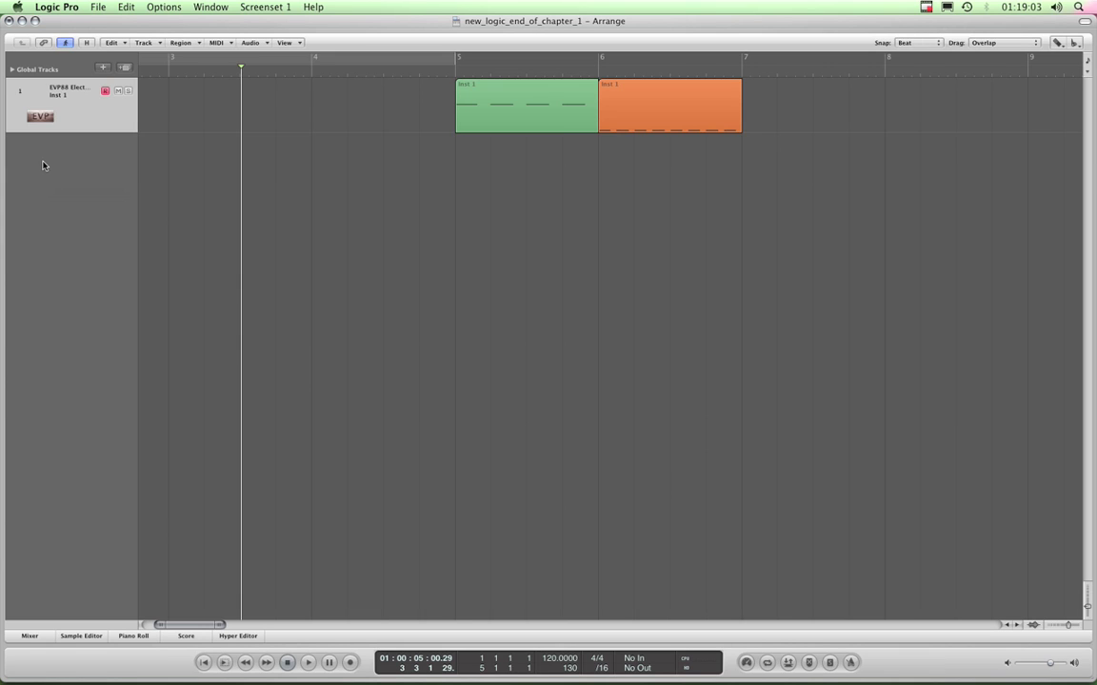
left_click(12, 71)
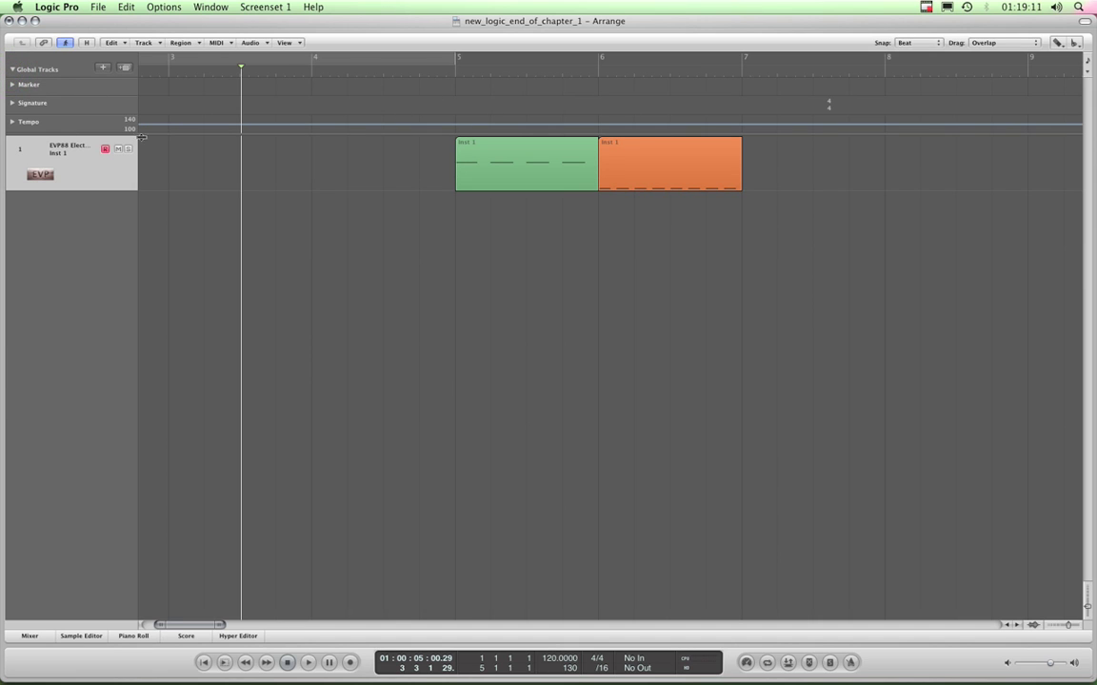
left_click(17, 86)
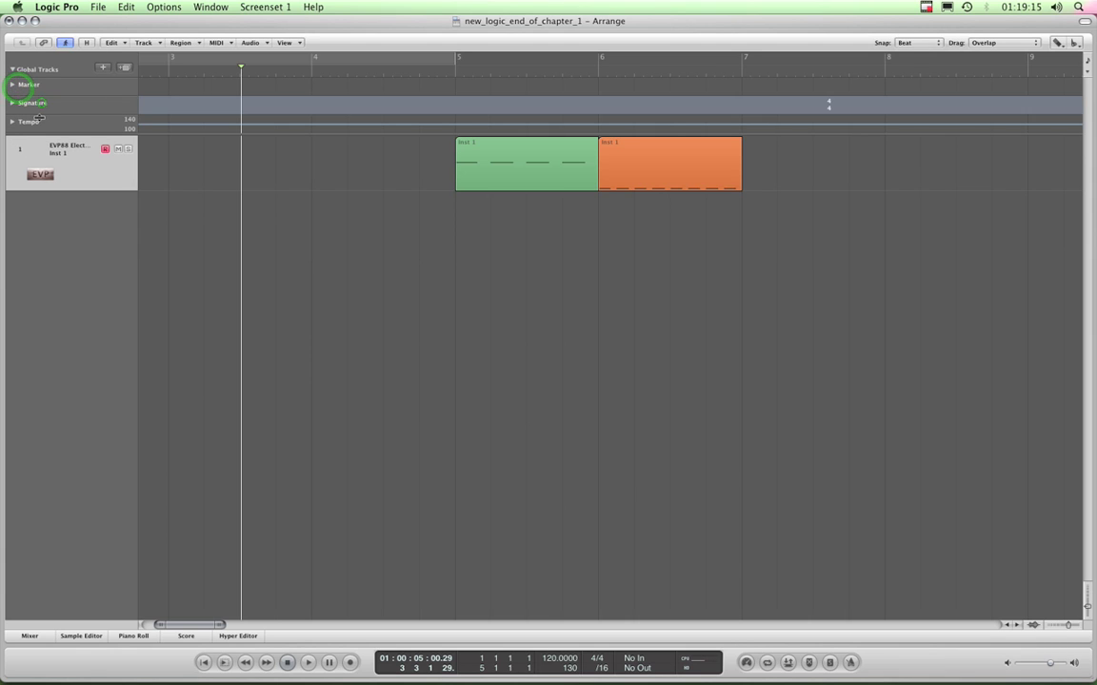
left_click(34, 103)
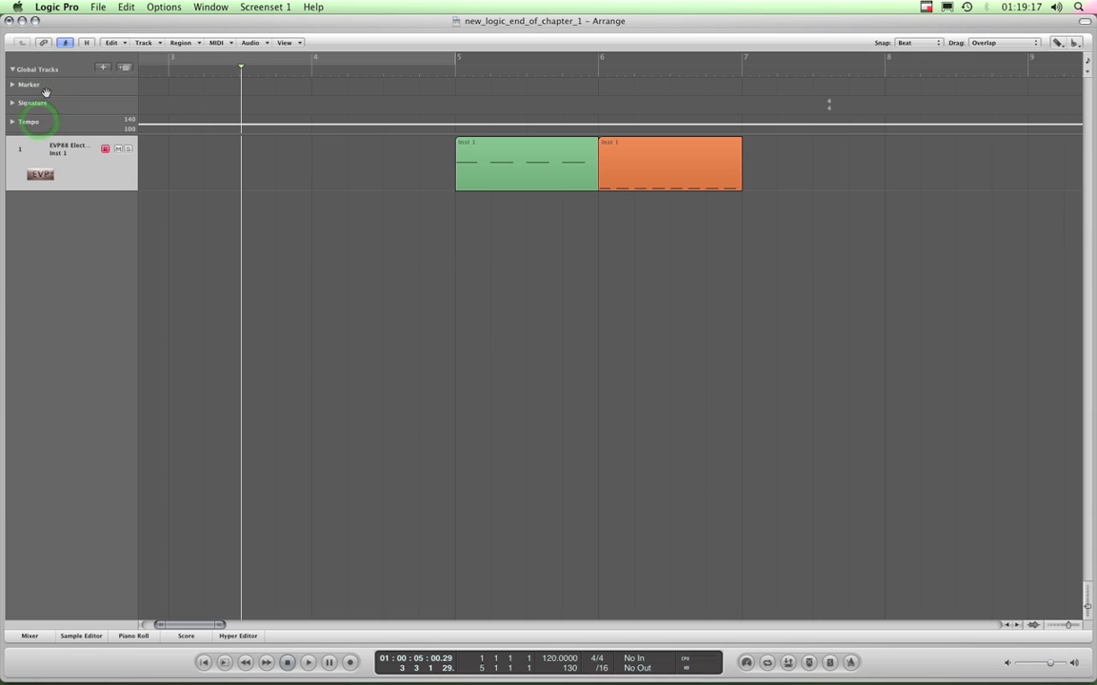
left_click(45, 86)
left_click(42, 99)
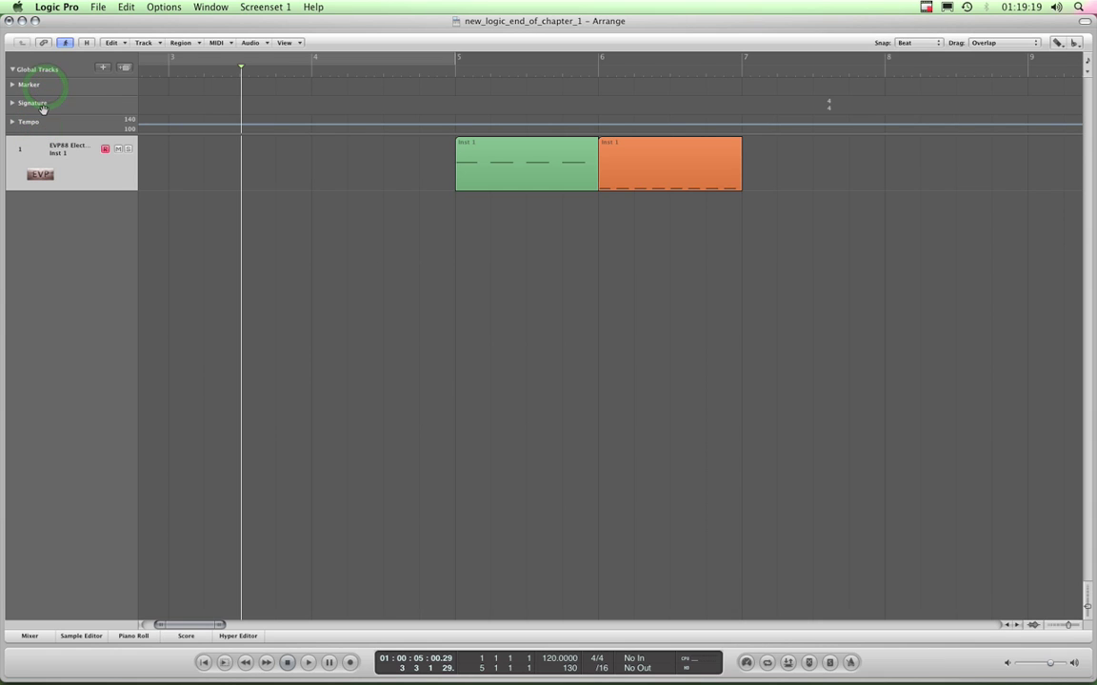
left_click(12, 86)
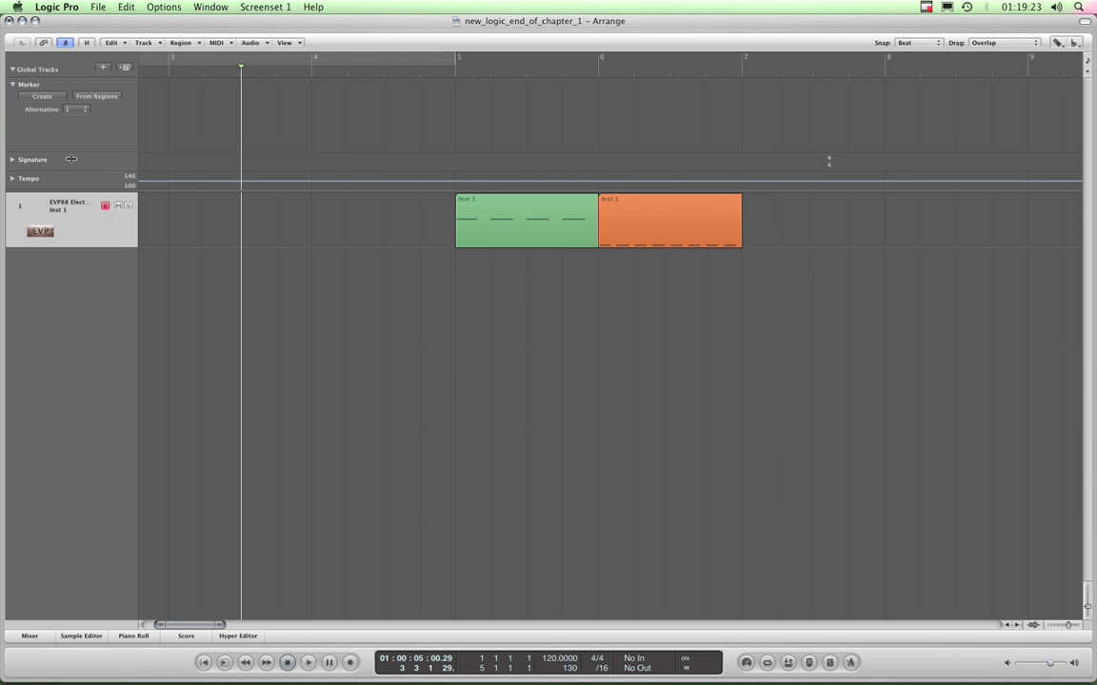
mouse_move(67, 152)
left_mouse_down()
mouse_move(64, 193)
mouse_move(69, 152)
left_mouse_up()
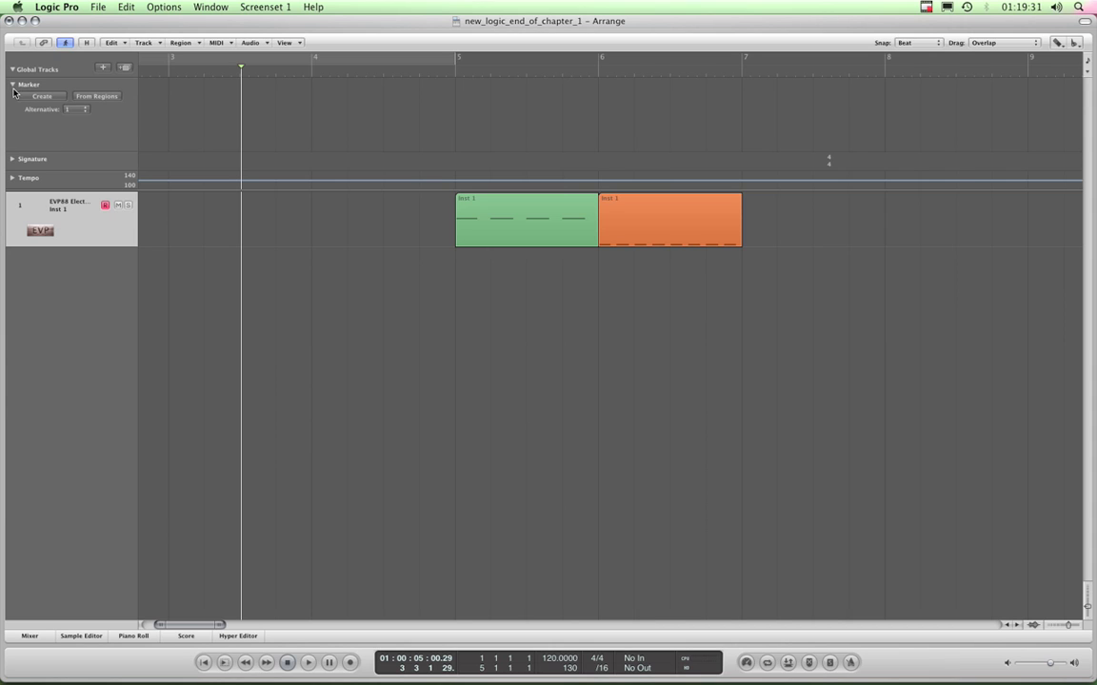
left_click(13, 160)
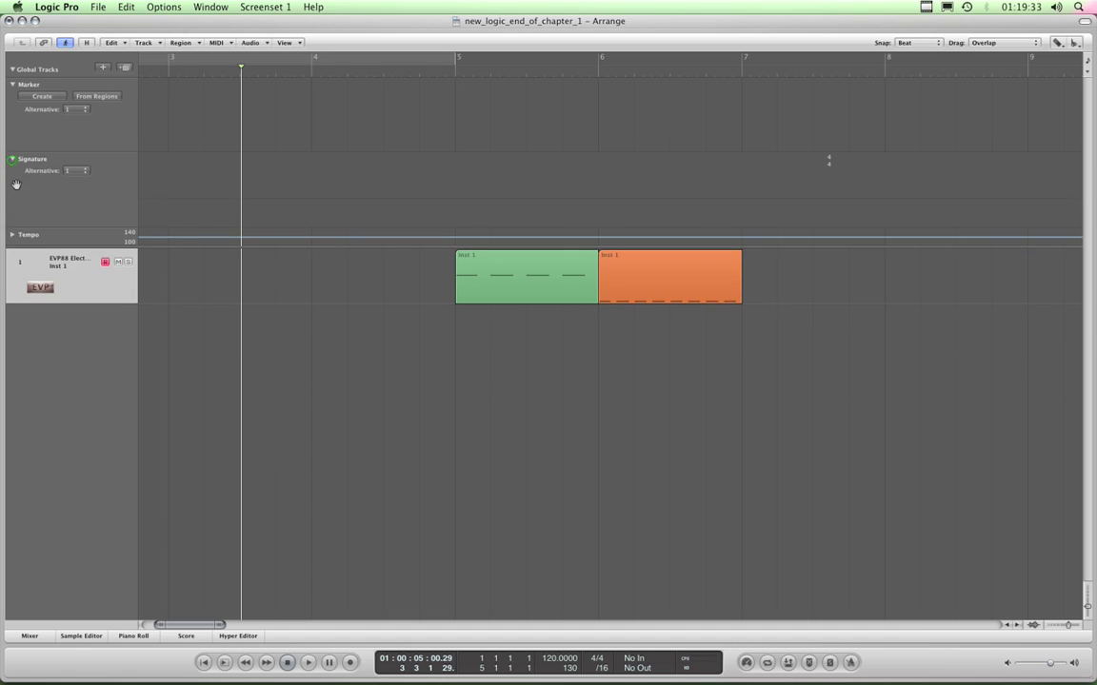
left_click(12, 232)
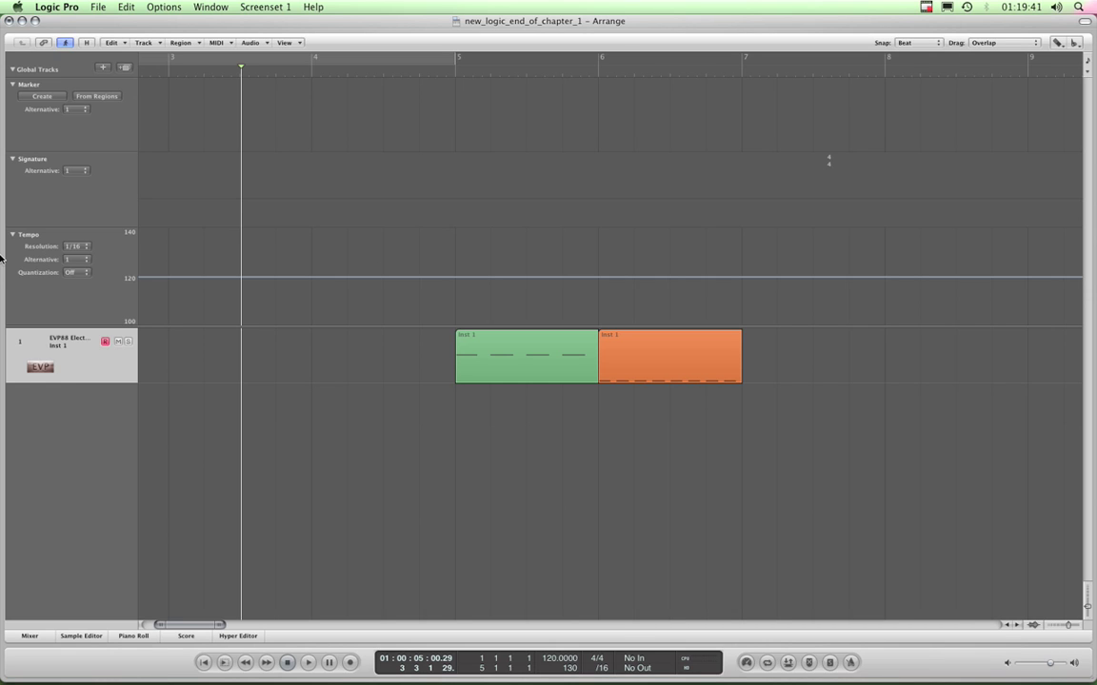
left_click(13, 159)
left_click(13, 178)
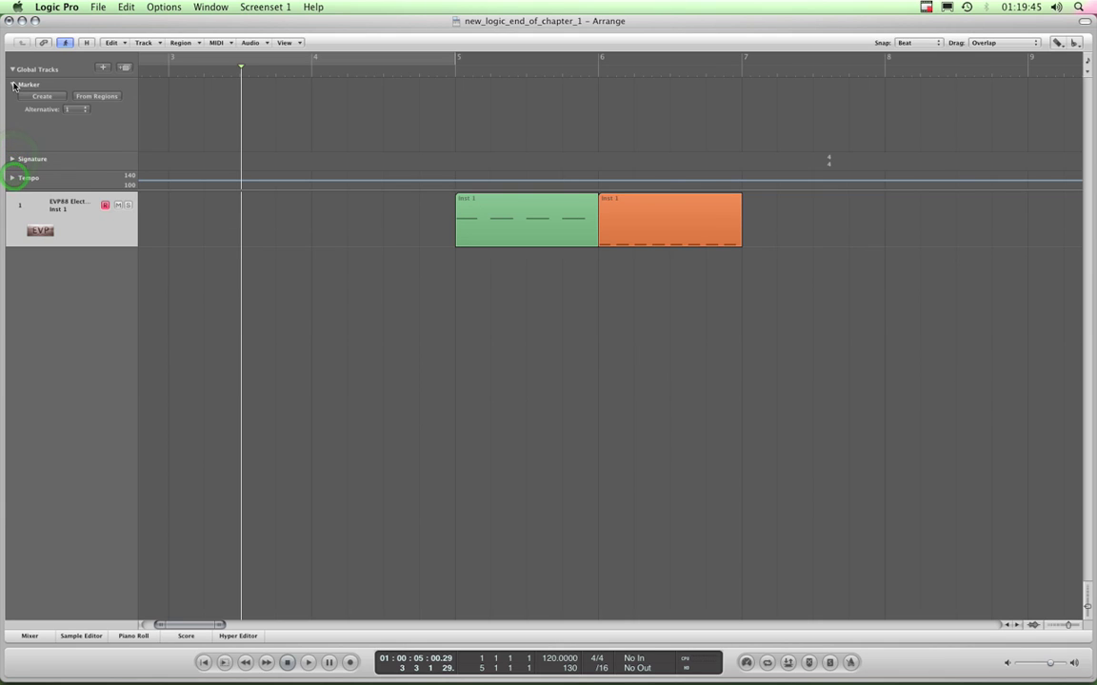
left_click(12, 84)
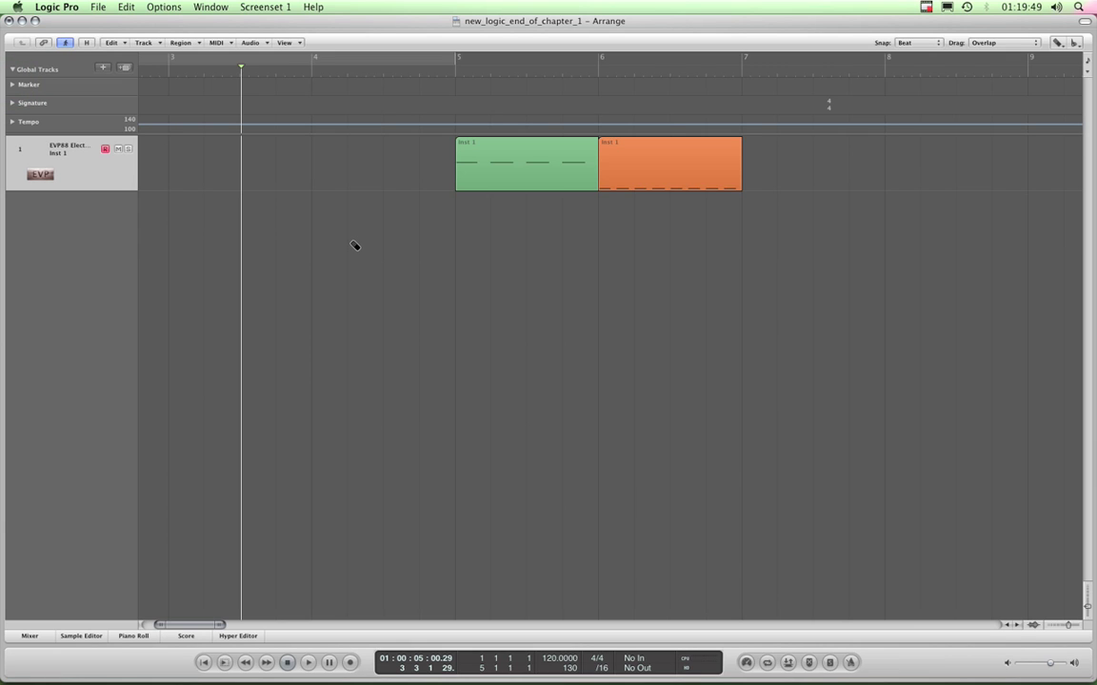
- Choose the Pointer Tool from the Esc tool menu
key("Escape")
left_click(375, 246)
key("Escape")
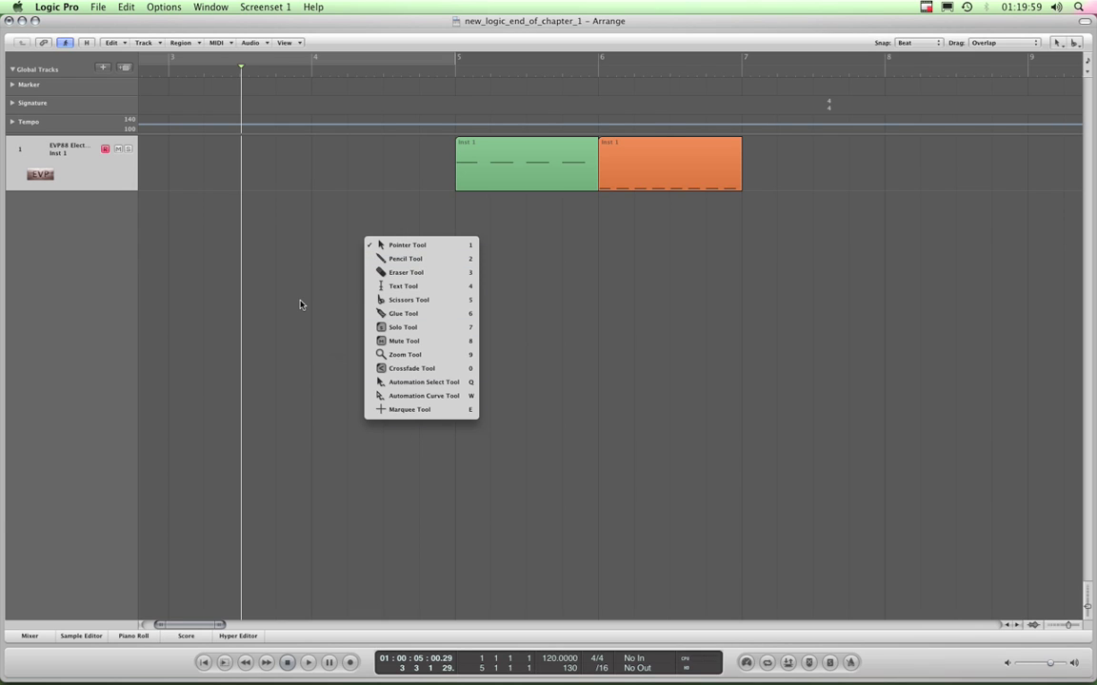
left_click(318, 269)
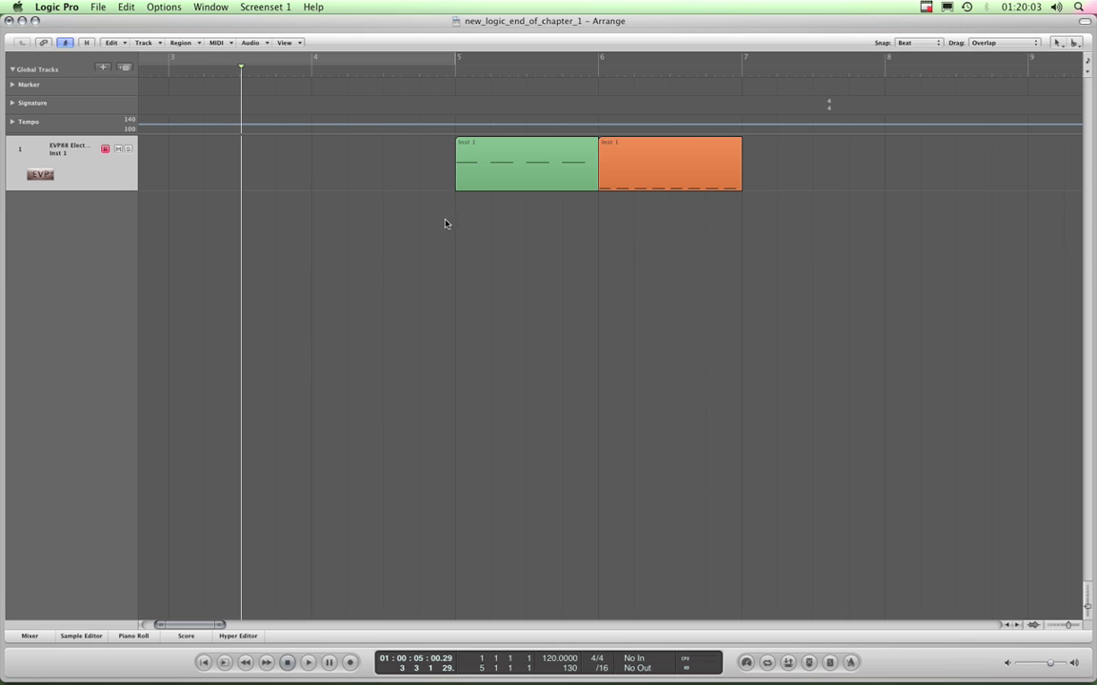
key("Escape")
left_click(327, 226)
- Check shortcut menus on the arrange area, Inst 1 region and track header, then the Global Tracks header
right_click(326, 227)
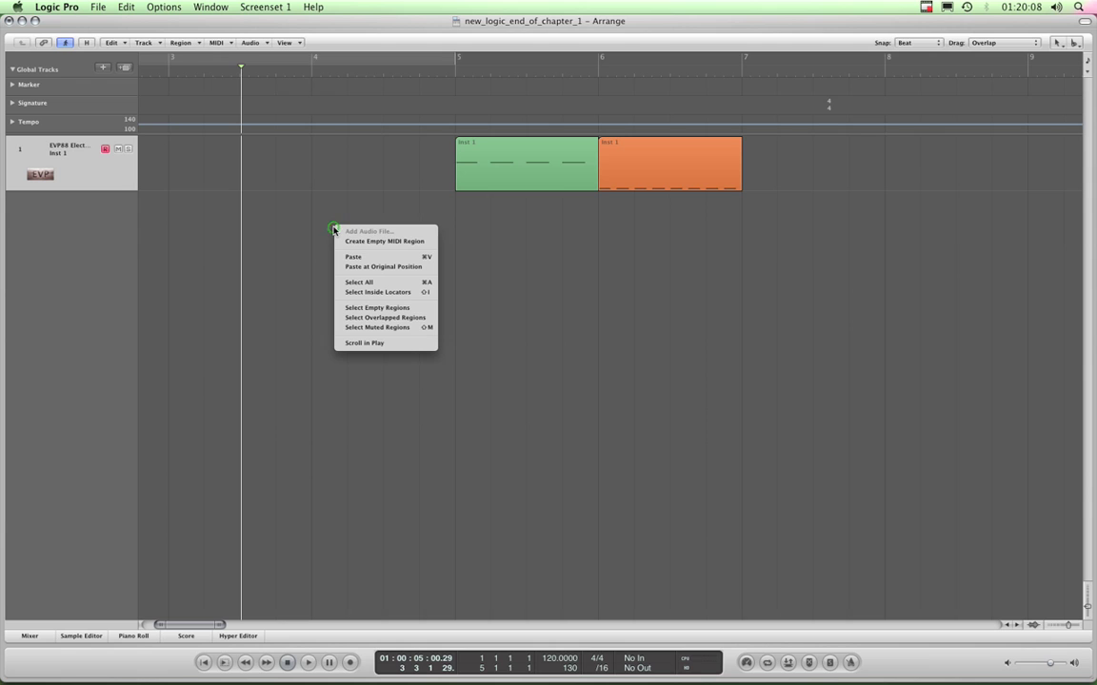
right_click(495, 158)
right_click(93, 174)
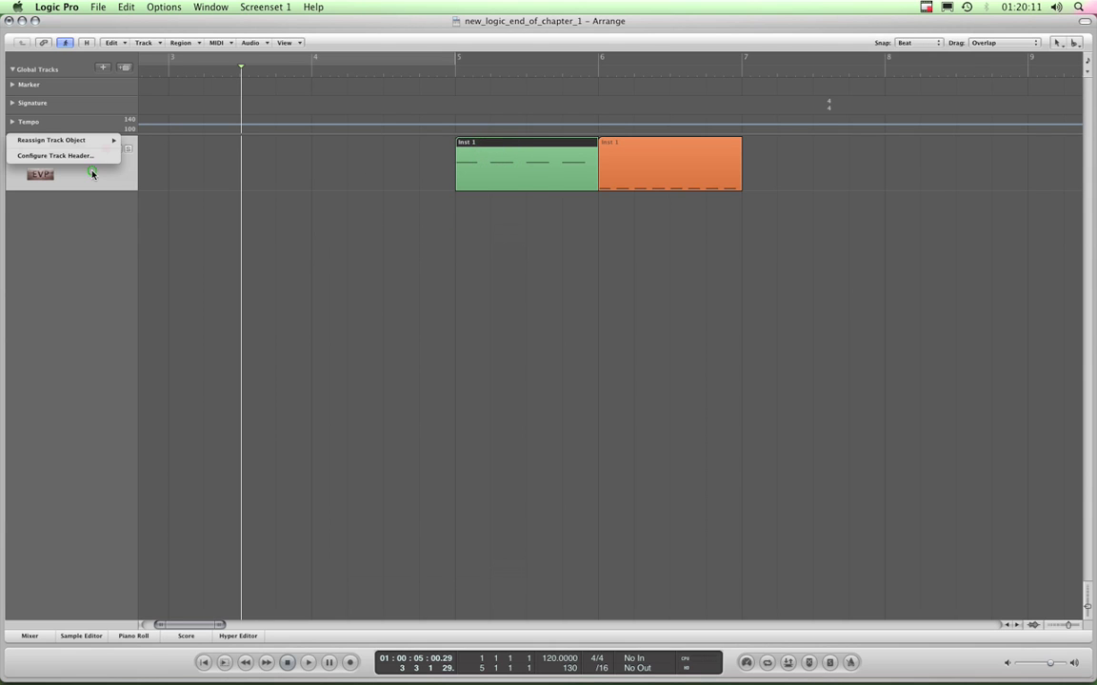
left_click(196, 201)
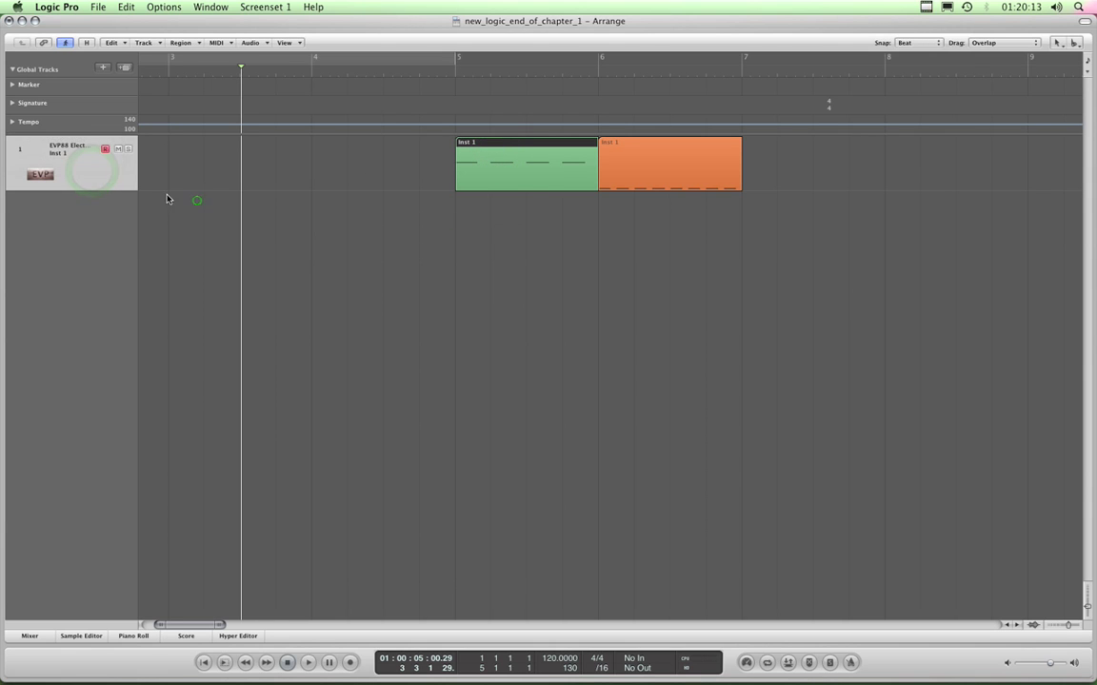
right_click(33, 72)
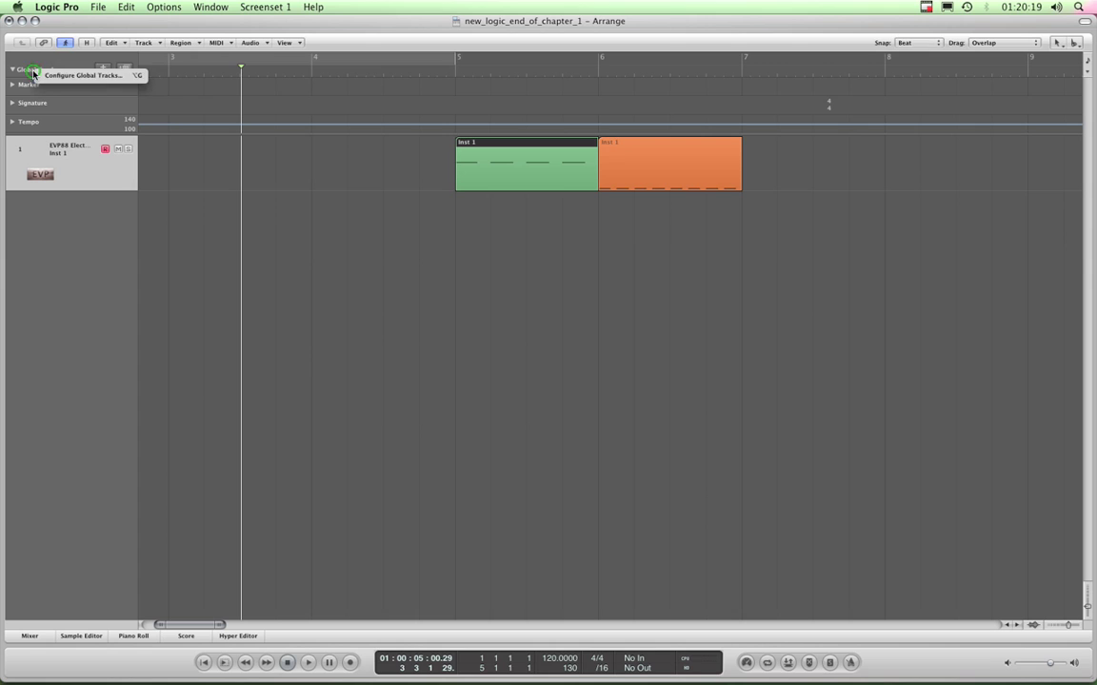
left_click(88, 77)
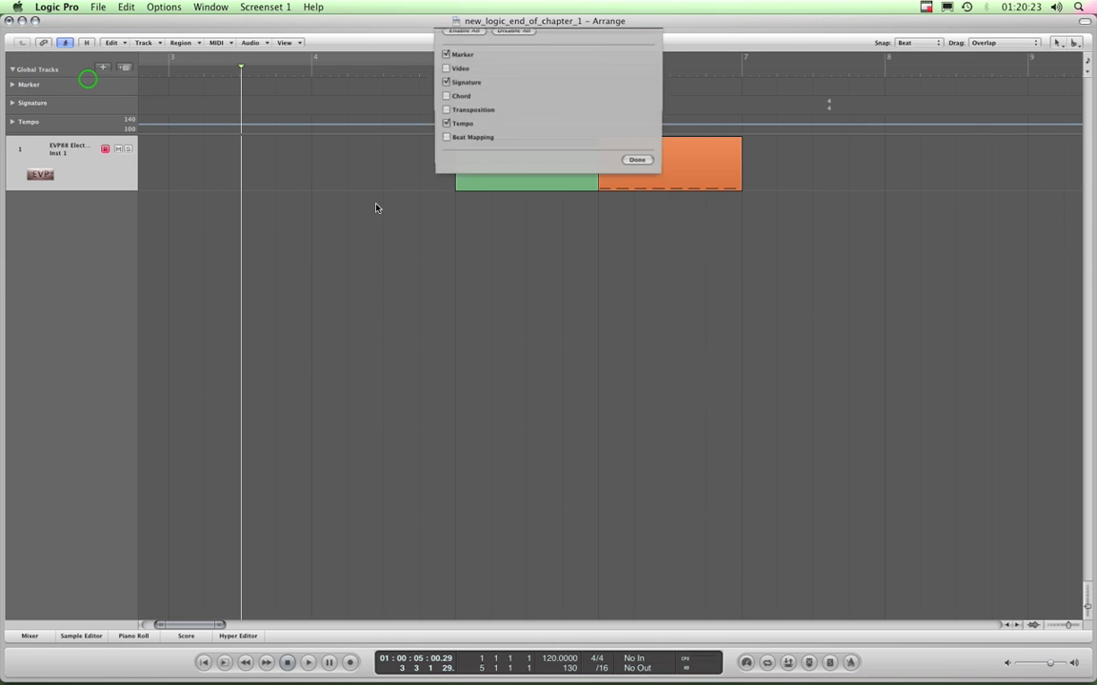
left_click(448, 76)
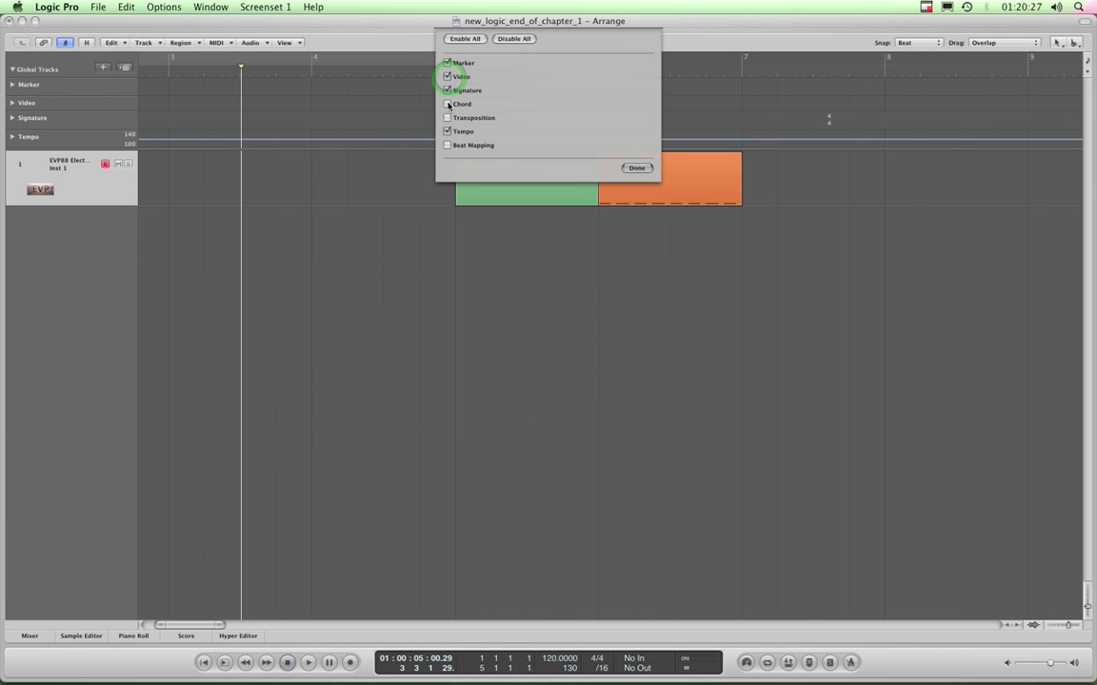
left_click(447, 102)
left_click(447, 117)
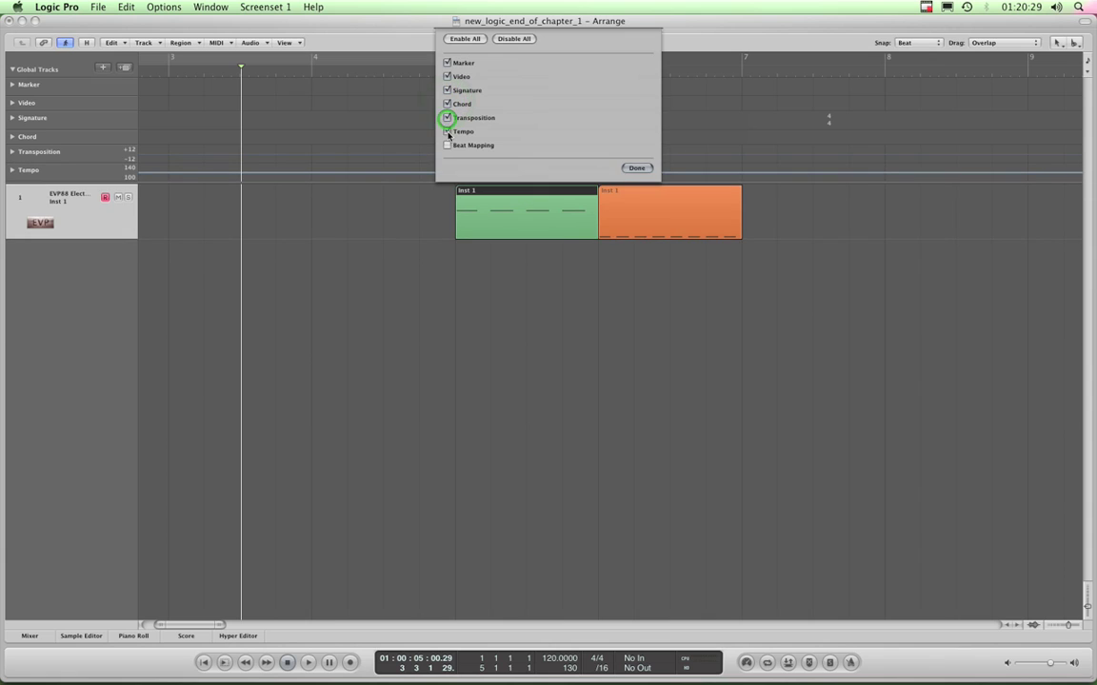
left_click(449, 145)
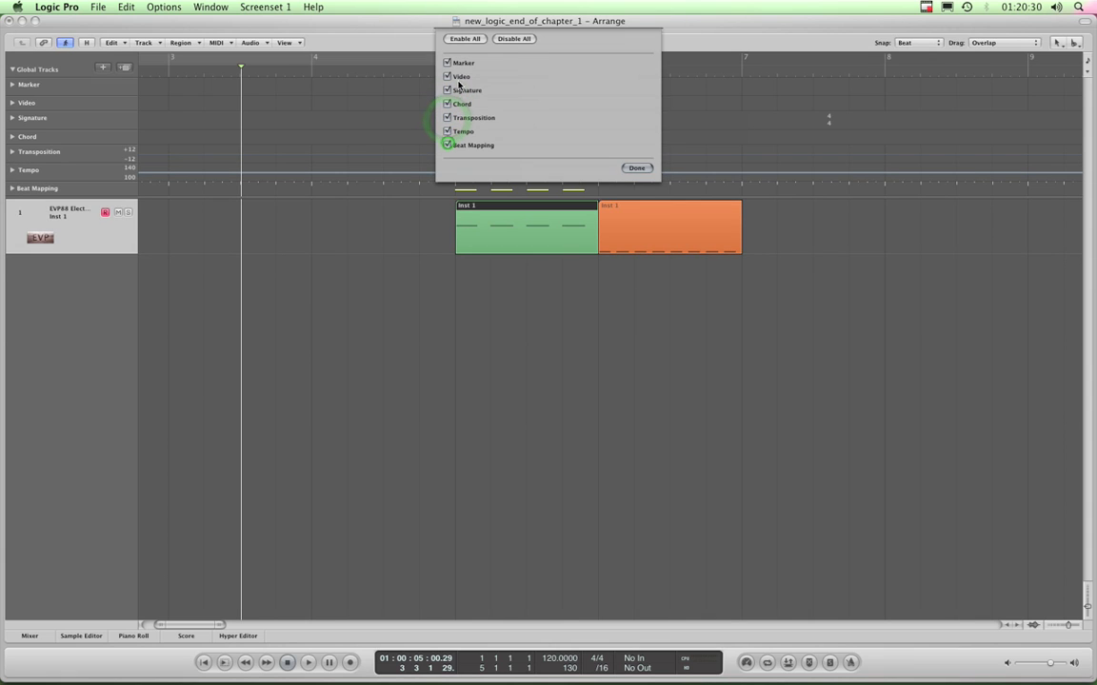
left_click(446, 147)
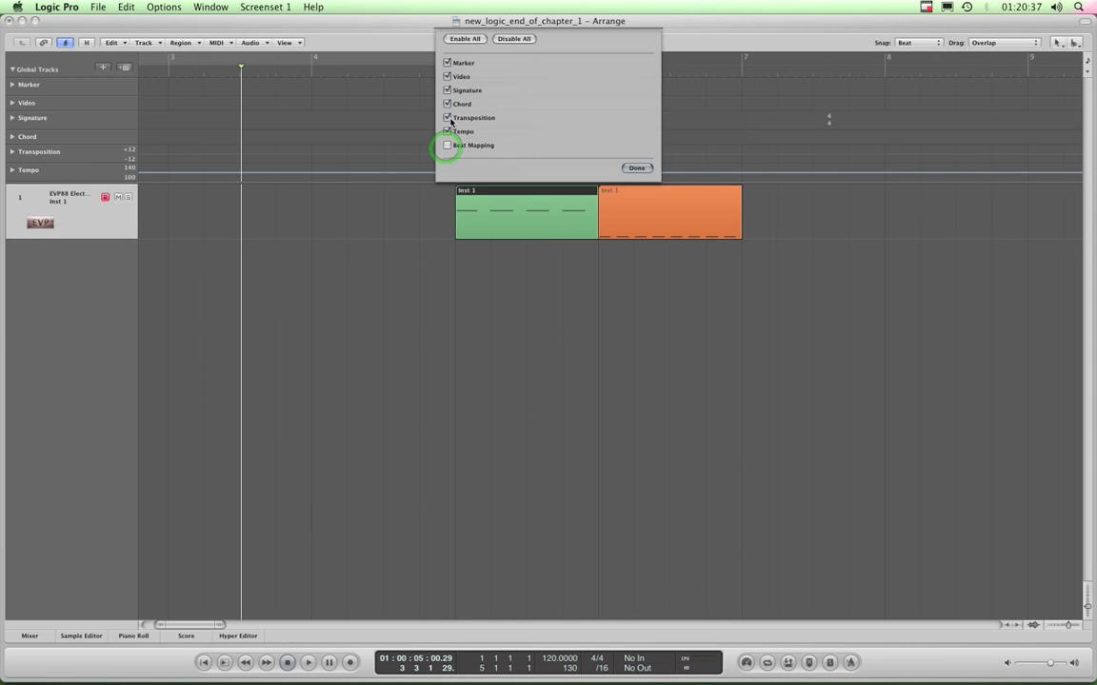
left_click(447, 105)
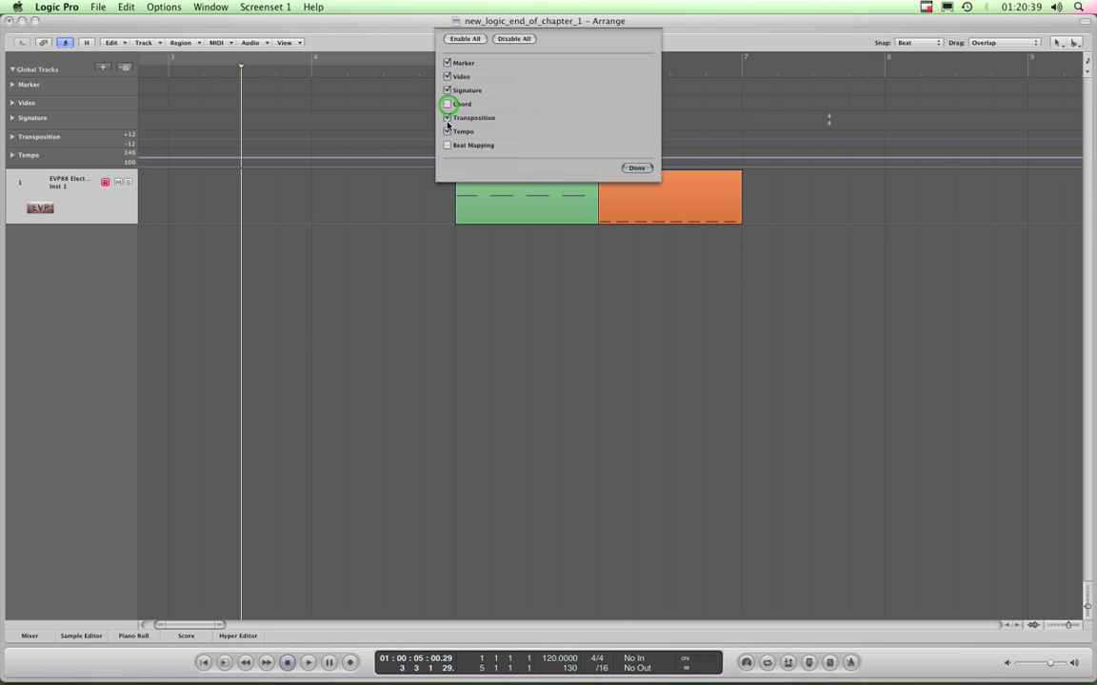
left_click(446, 117)
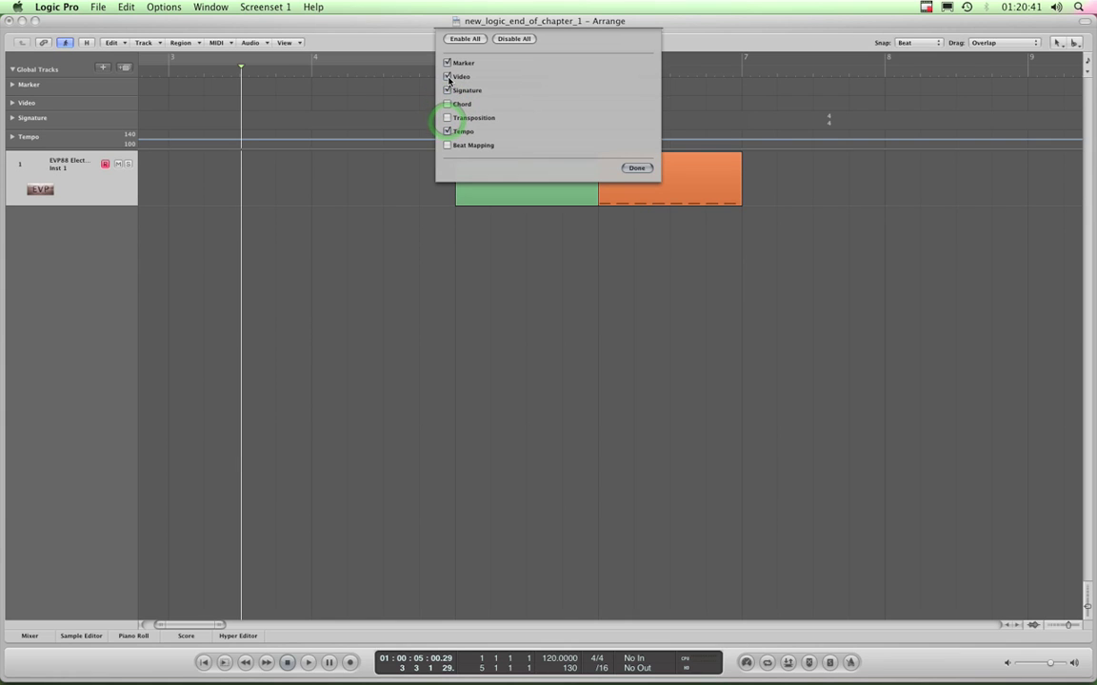
left_click(447, 76)
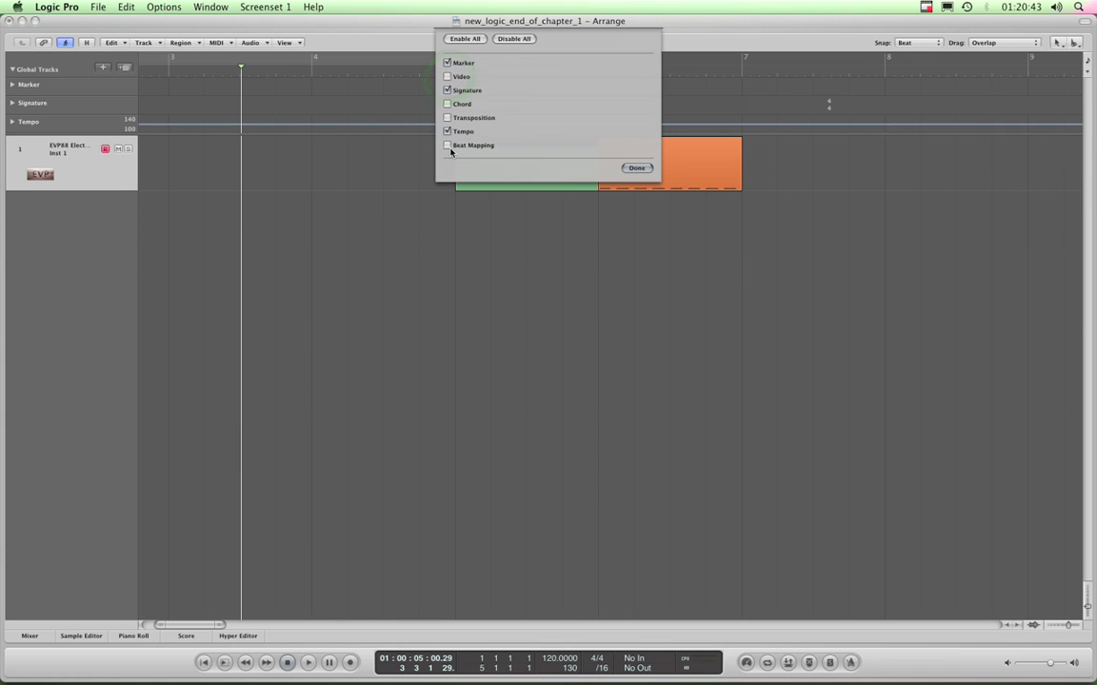
left_click(636, 168)
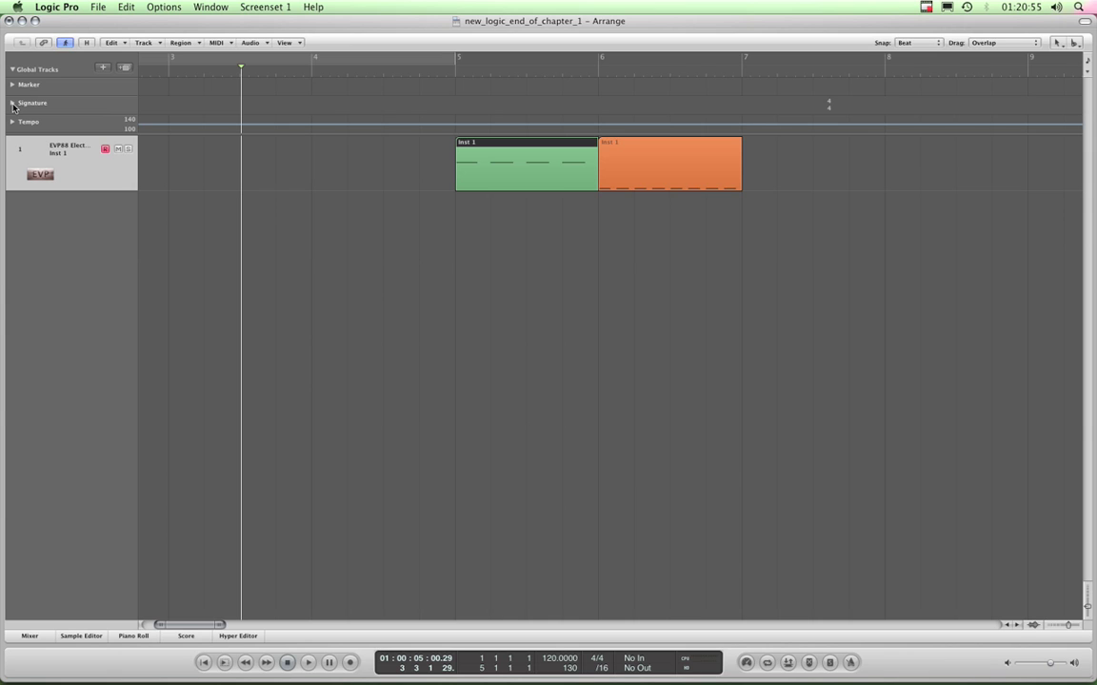
- Expand the Signature global track and select its lane
left_click(12, 104)
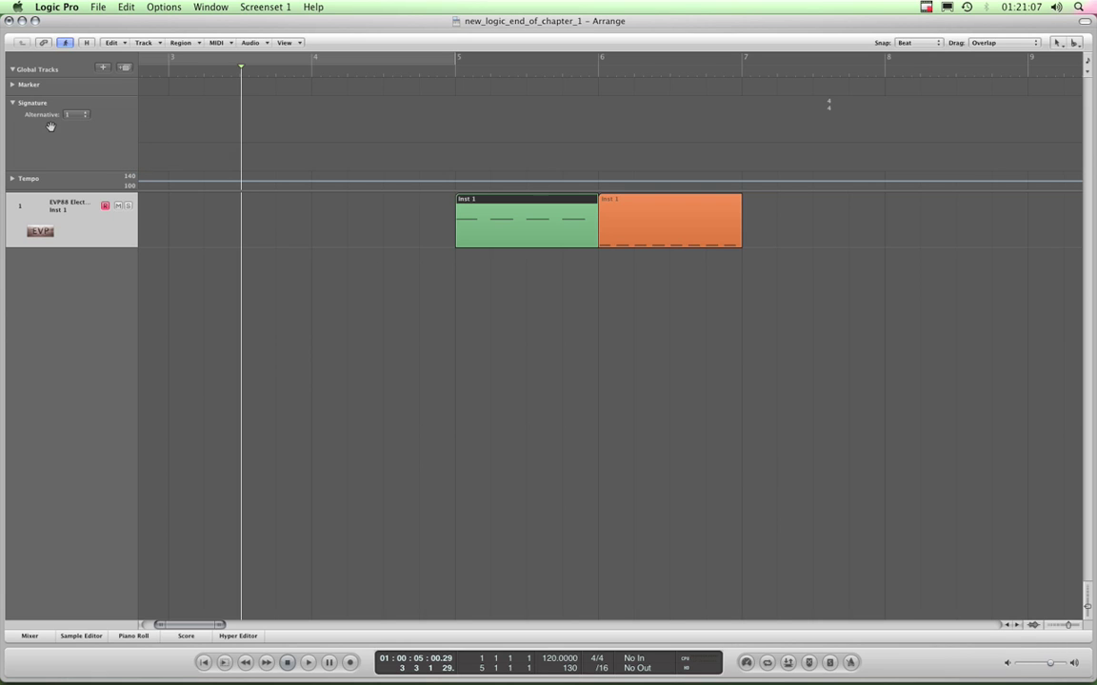
left_click(210, 125)
left_click(210, 124)
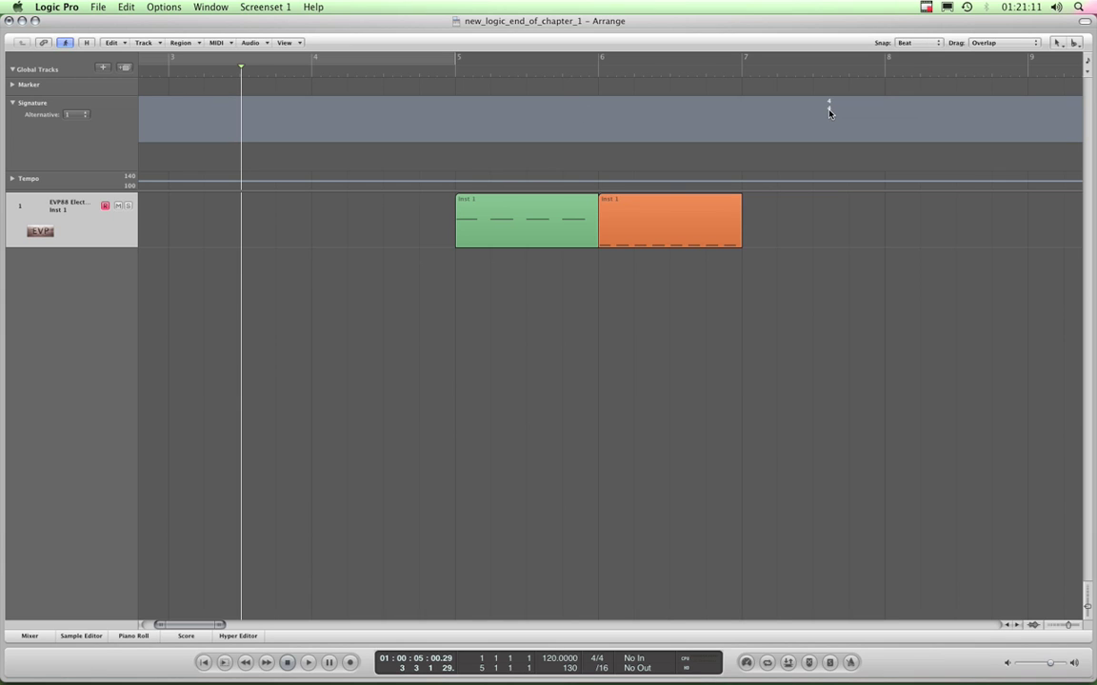
left_click(599, 662)
left_click_drag(197, 626, 183, 625)
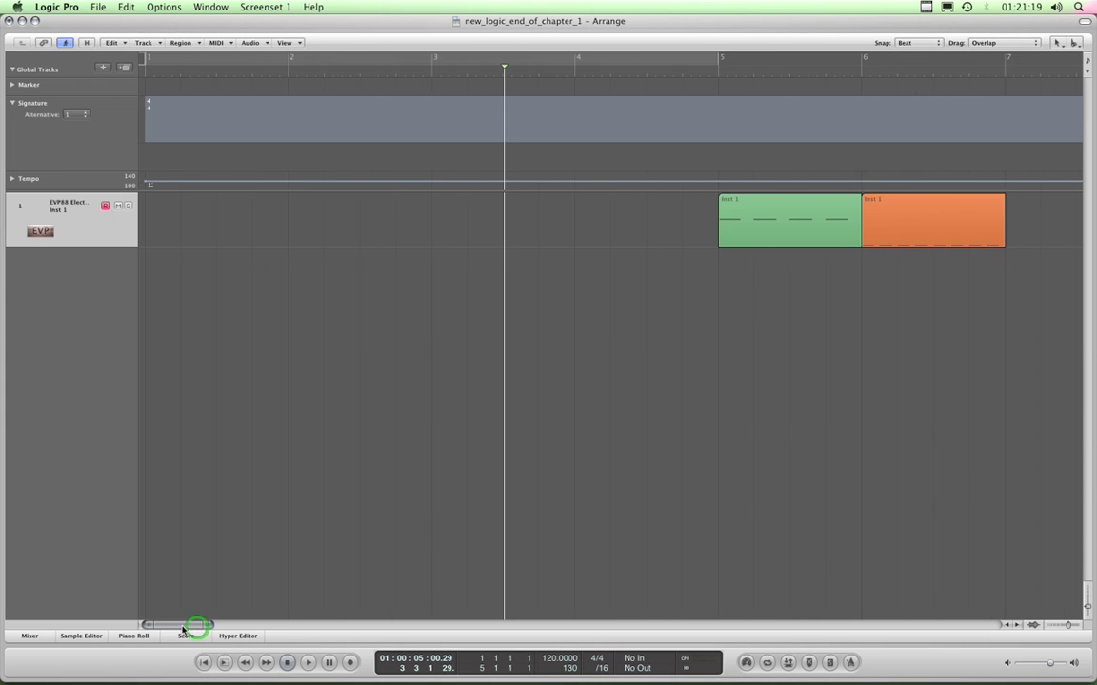
- Select and inspect the 4/4 time signature at bar 1 on the Signature track
left_click(164, 156)
left_click(84, 120)
left_click(174, 139)
left_click(182, 159)
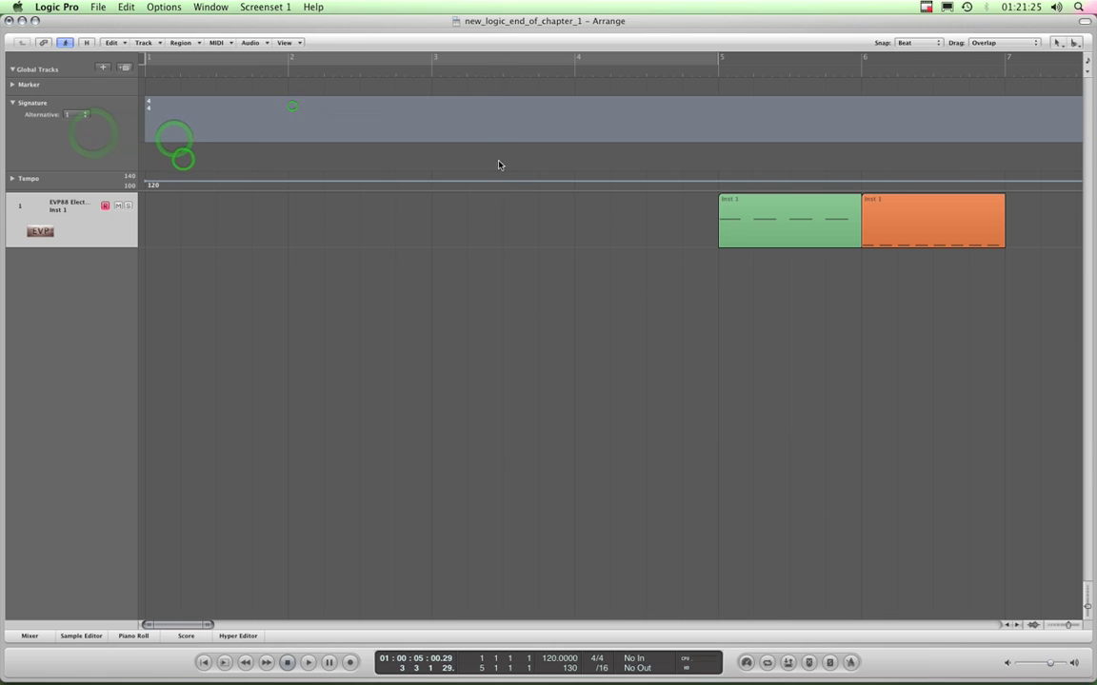
left_click(497, 160)
left_click(514, 84)
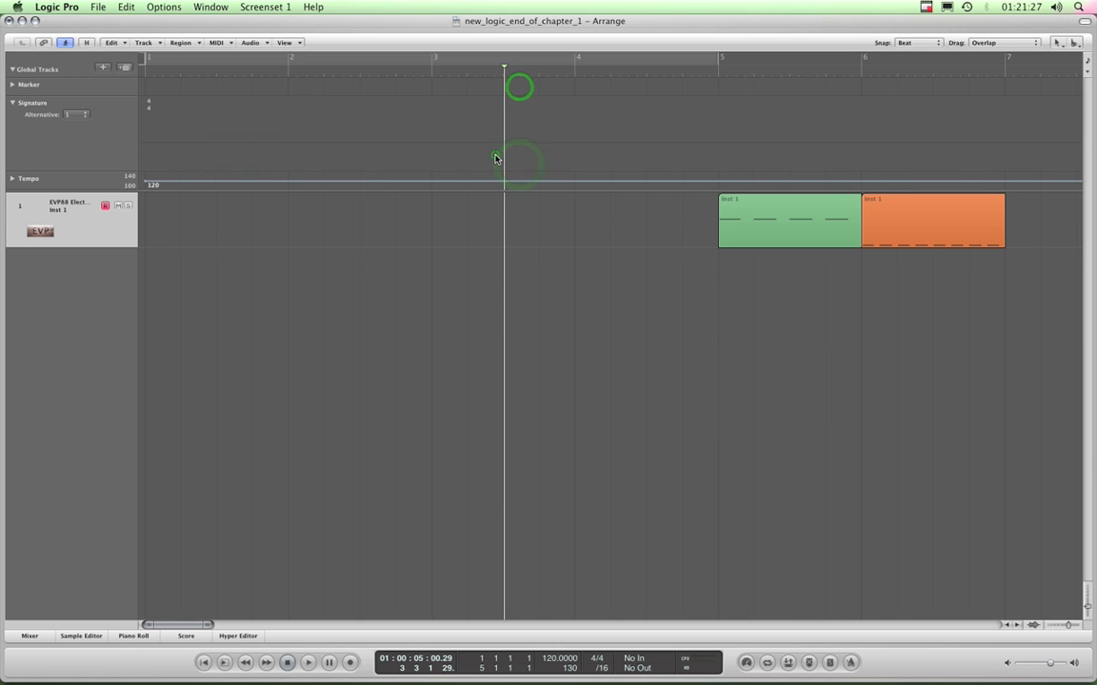
left_click(495, 158)
left_click(457, 163)
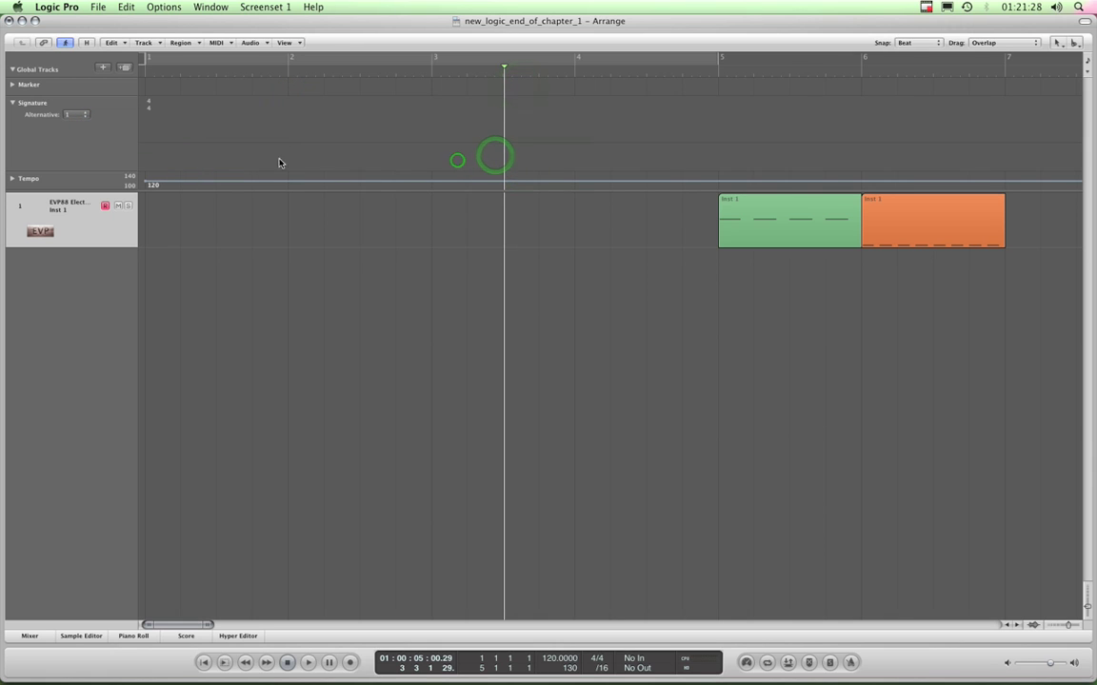
left_click(152, 160)
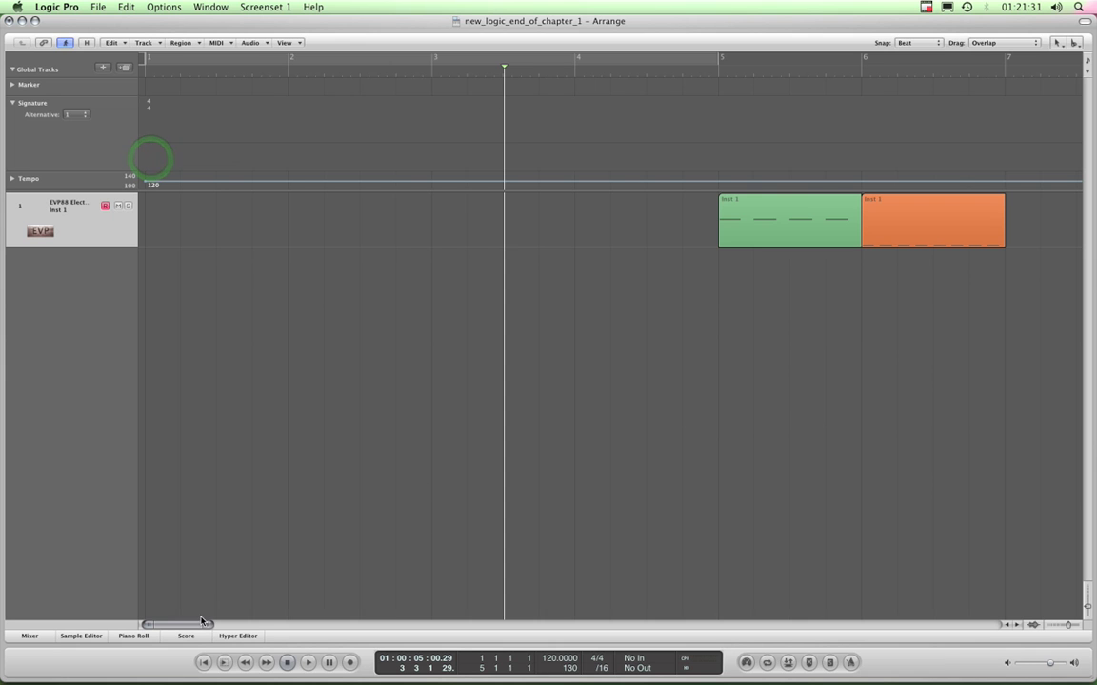
mouse_move(190, 625)
left_mouse_down()
mouse_move(226, 629)
mouse_move(179, 624)
mouse_move(198, 624)
left_mouse_up()
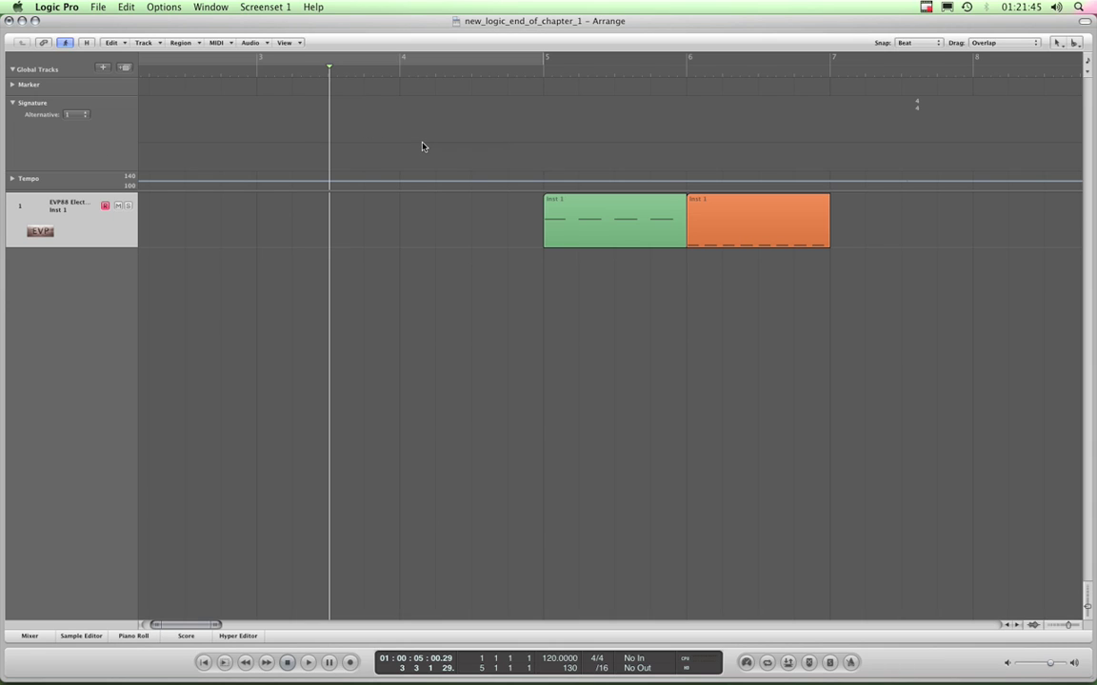
- Put the playhead back in bar 2, switch to the Pencil Tool, and bring up the Snap choices
left_click(400, 76)
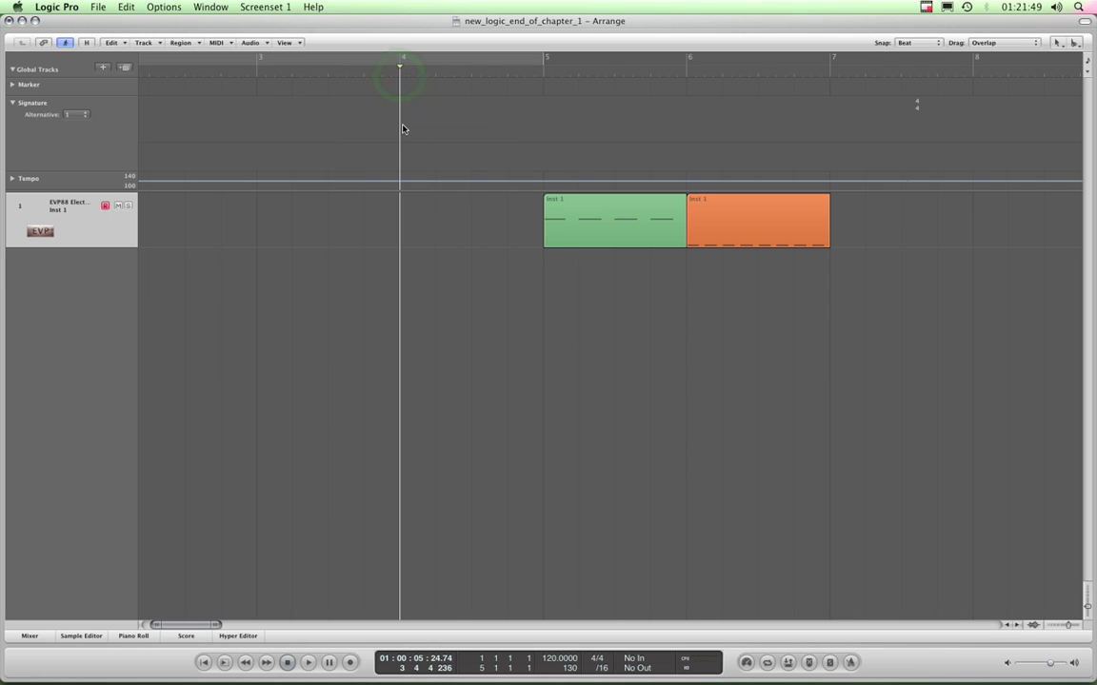
left_click(399, 88)
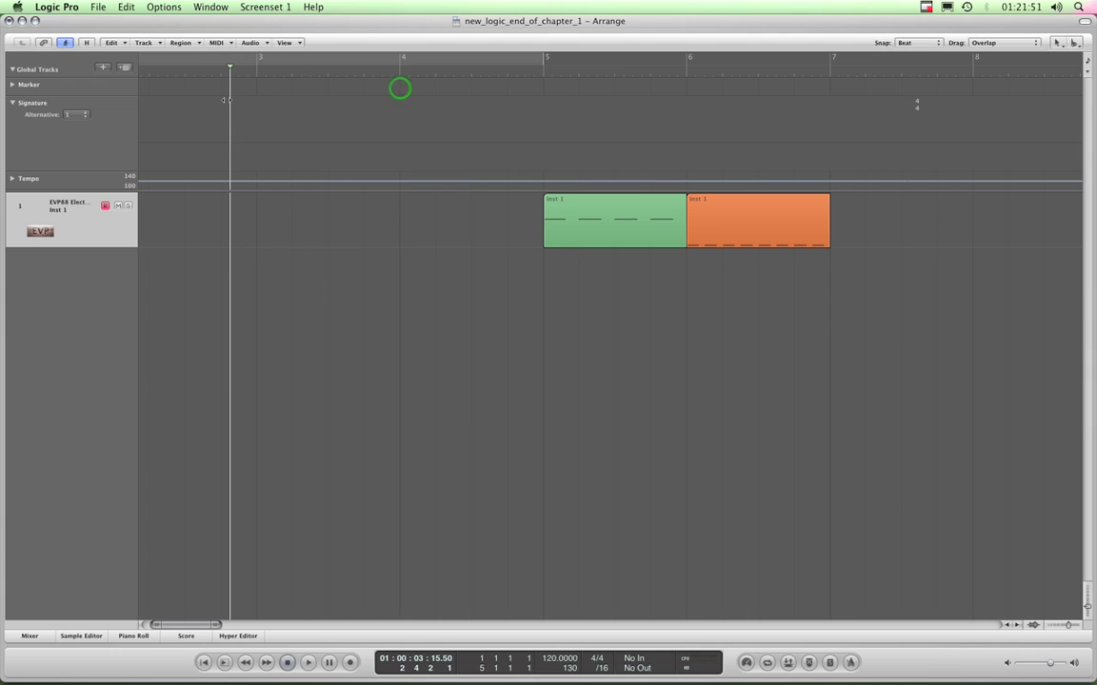
key("Escape")
left_click(429, 283)
left_click(919, 47)
- Snap edits to Bar, then pencil in a 6/4 time signature at bar 4
left_click(914, 34)
left_click(403, 113)
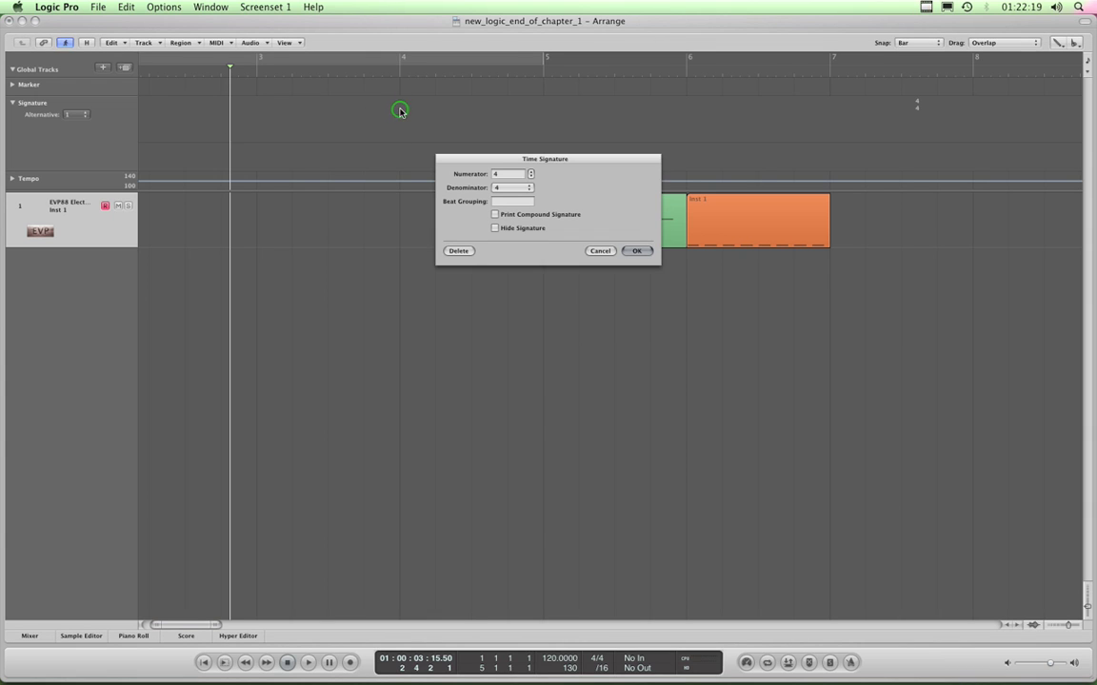
left_click(531, 171)
left_click(639, 251)
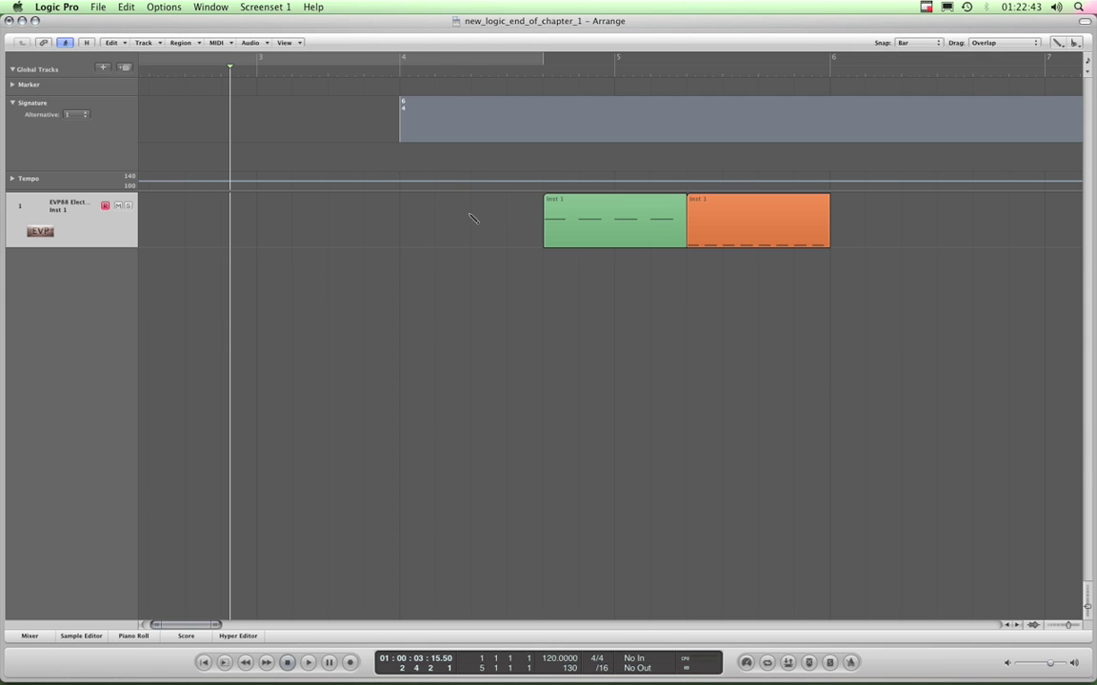
- Undo the accidental empty region and return to the Pointer Tool
left_click(519, 215)
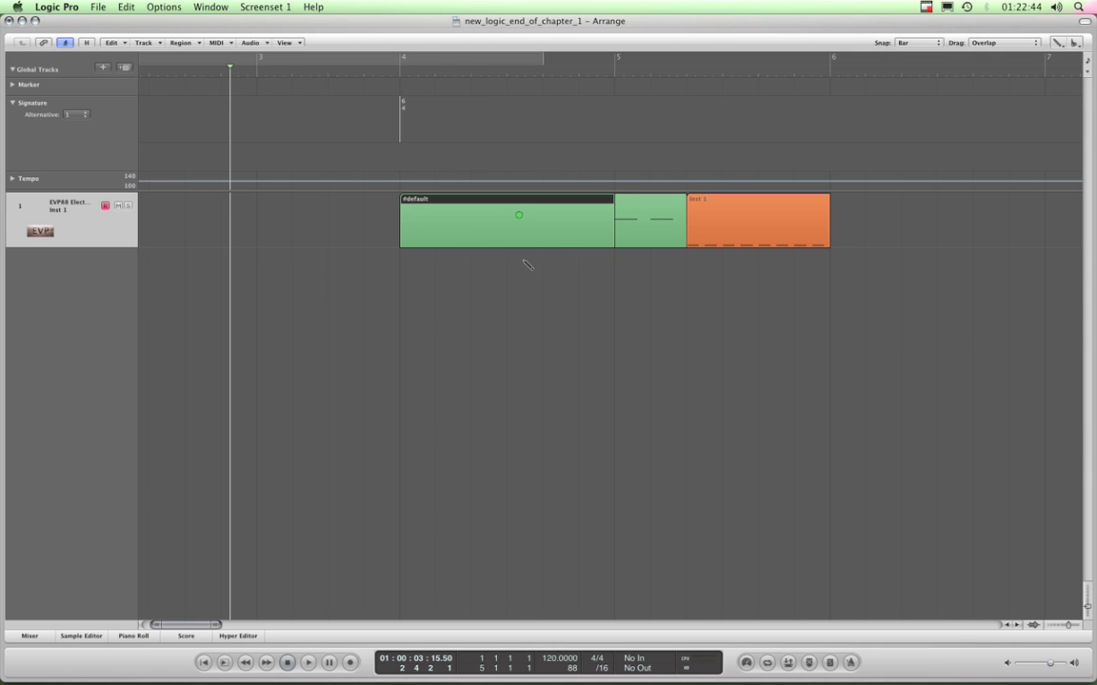
left_click(126, 7)
left_click(133, 22)
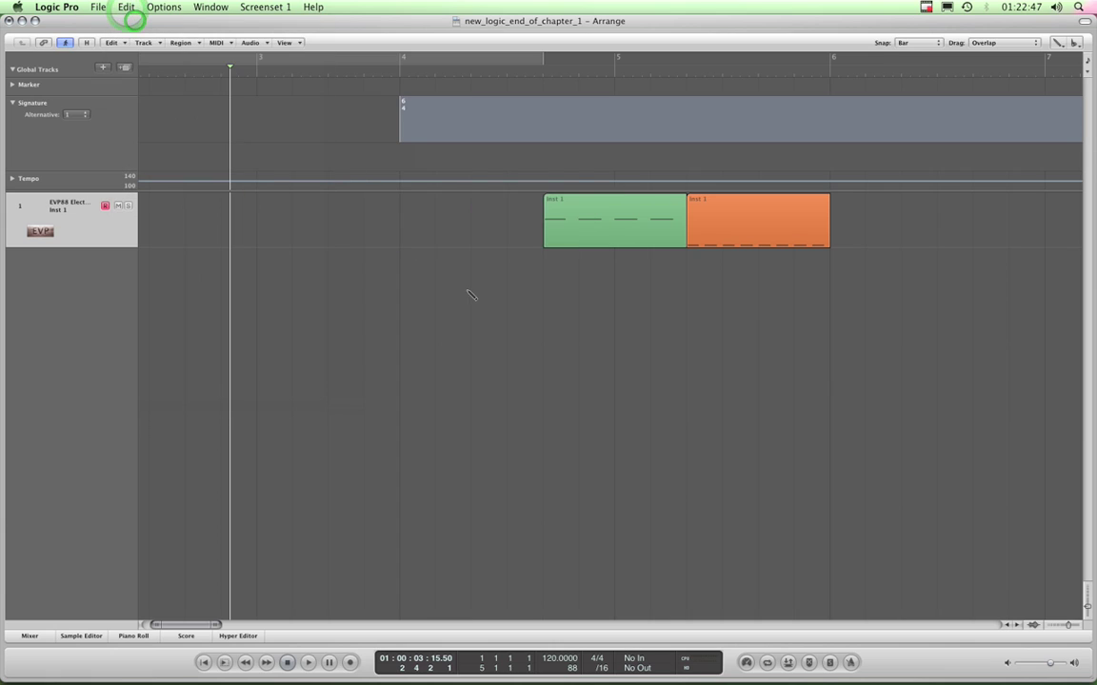
key("Escape")
left_click(471, 290)
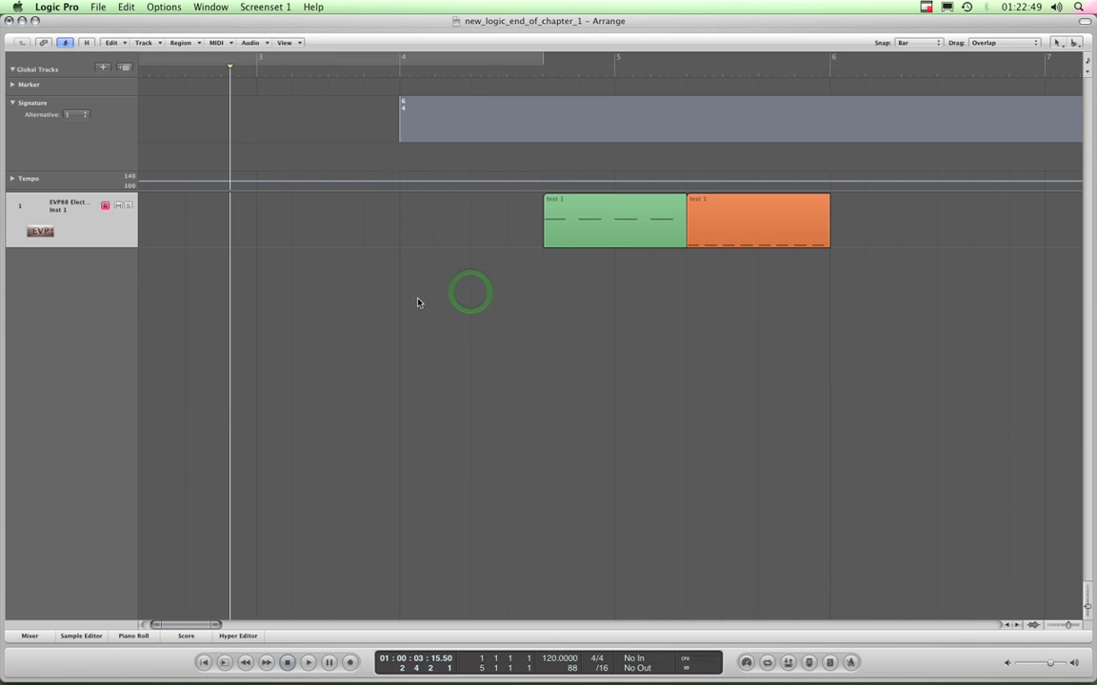
- Erase the 6/4 time signature at bar 4 with the Eraser Tool
left_click(495, 273)
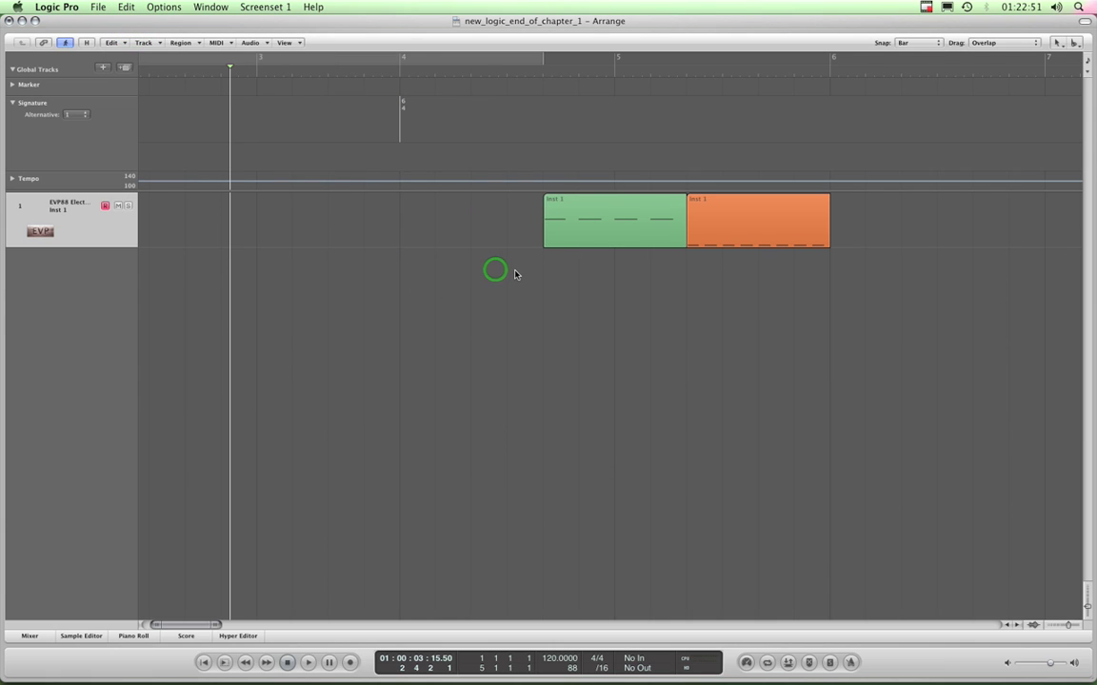
left_click(591, 281)
mouse_move(399, 118)
left_mouse_down()
mouse_move(481, 116)
mouse_move(333, 116)
mouse_move(400, 116)
left_mouse_up()
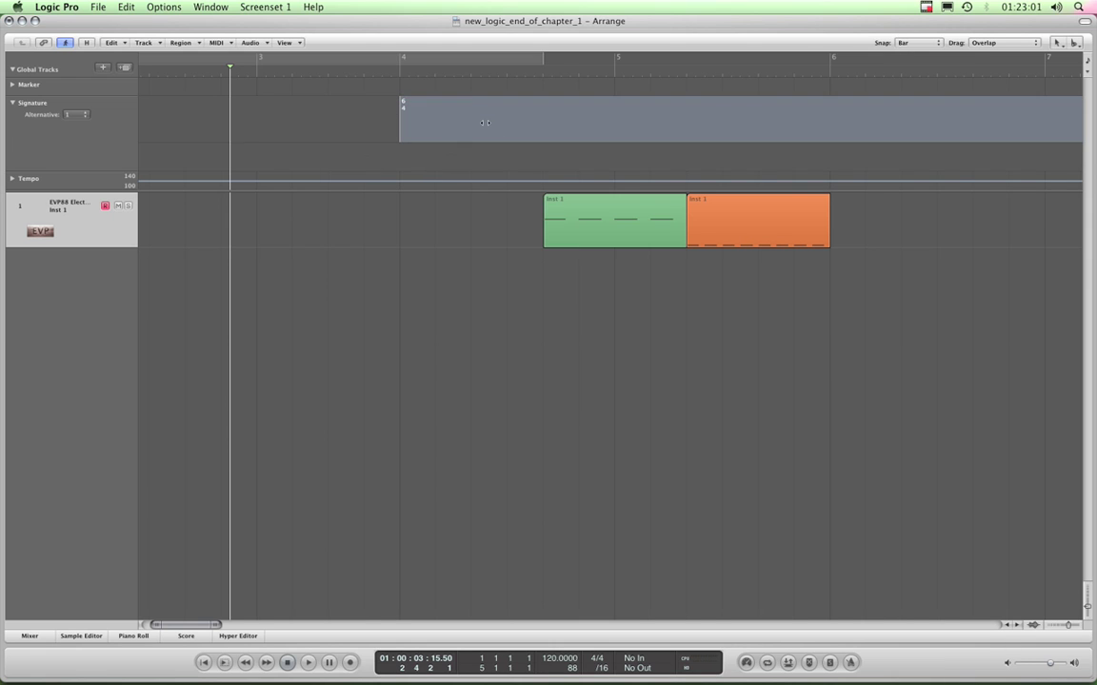
key("Escape")
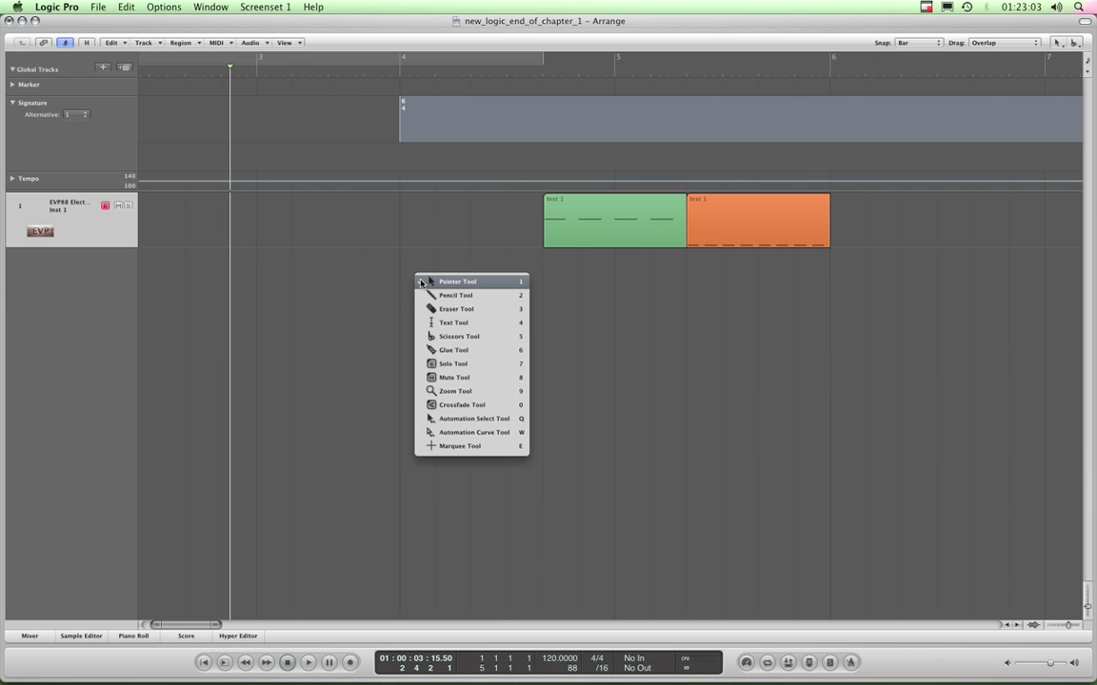
left_click(448, 310)
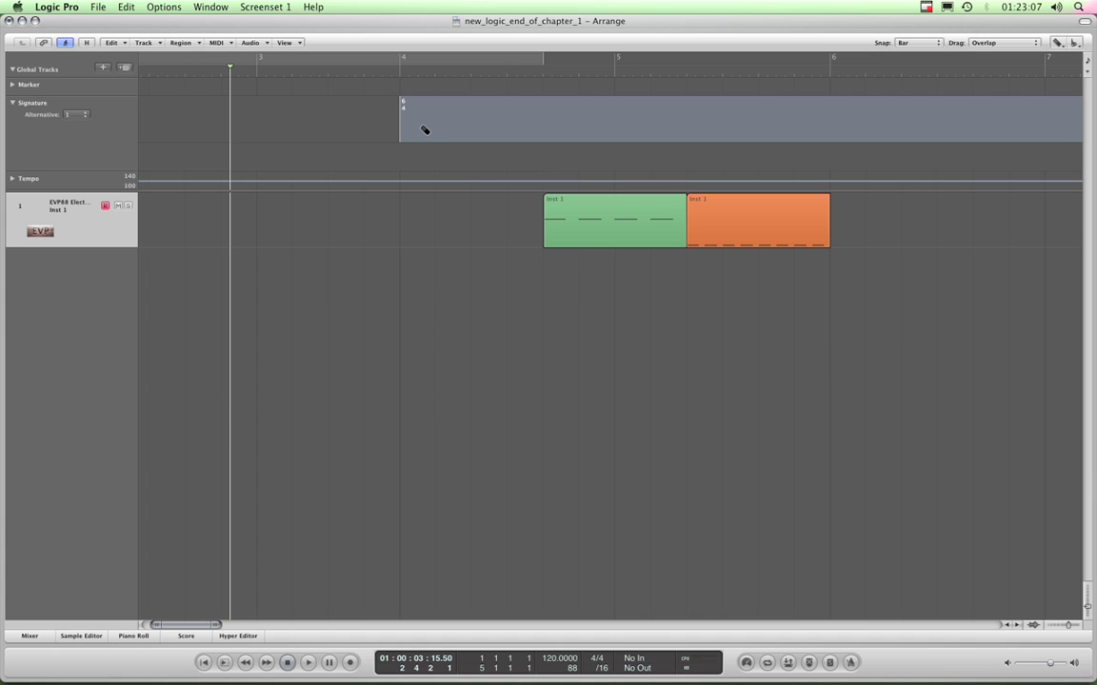
left_click(425, 130)
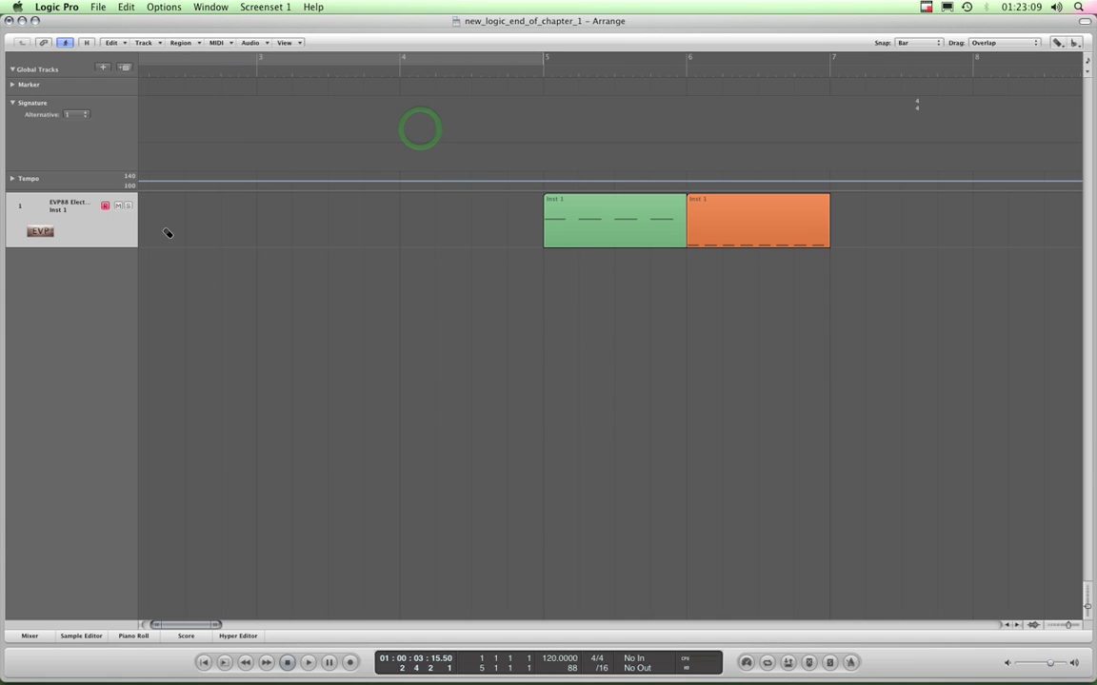
- Collapse the Signature track and expand the Tempo track to show its flat 120 BPM line
left_click(13, 102)
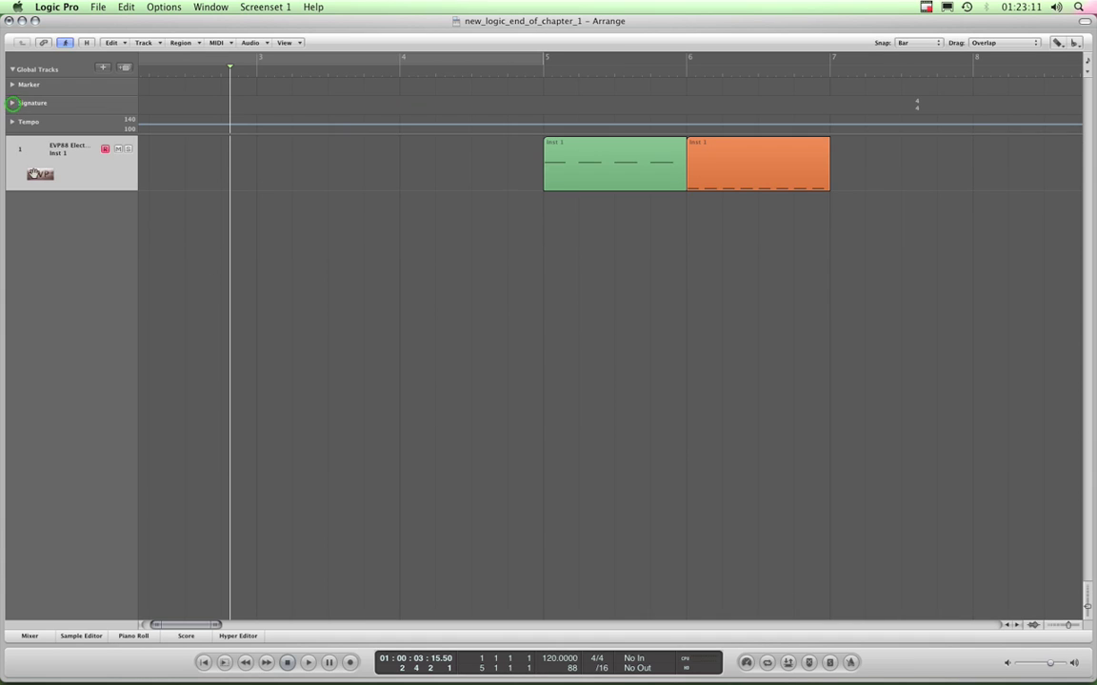
left_click(12, 122)
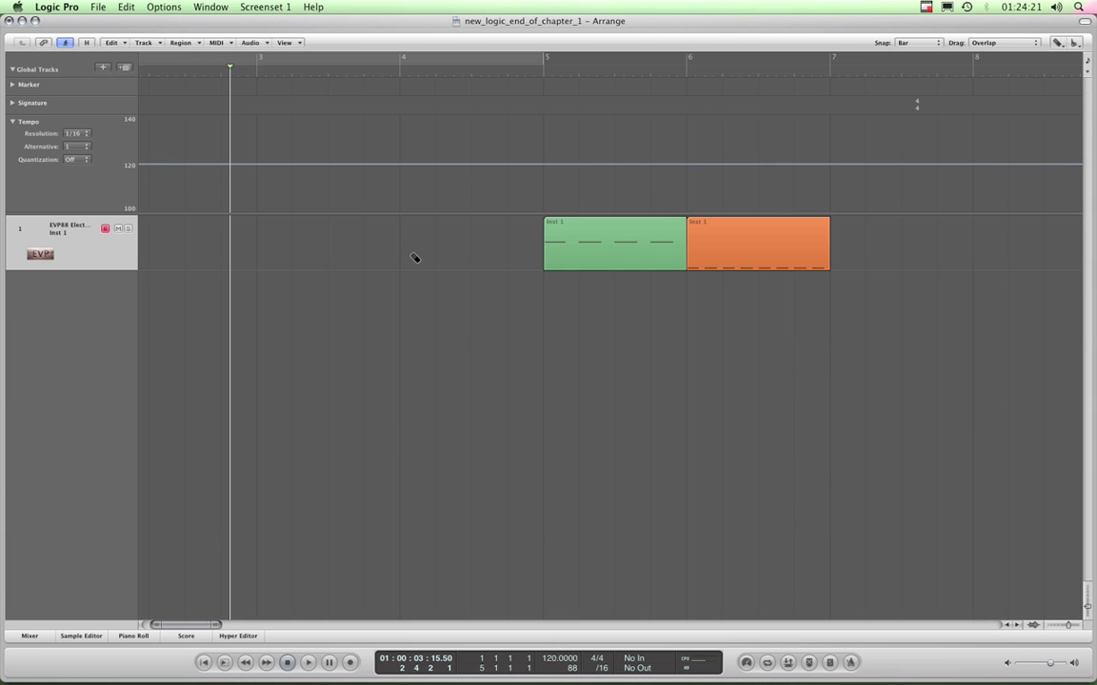
- Pencil in tempo points at bars 4 and 5
key("Escape")
left_click(439, 273)
left_click(404, 168)
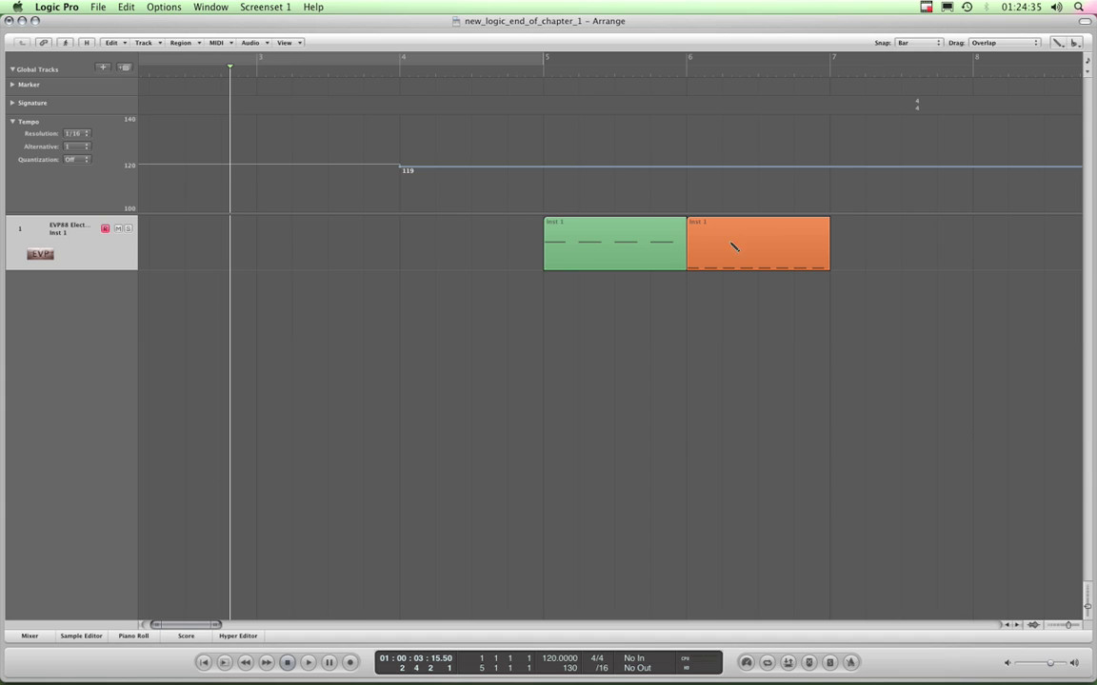
left_click(543, 169)
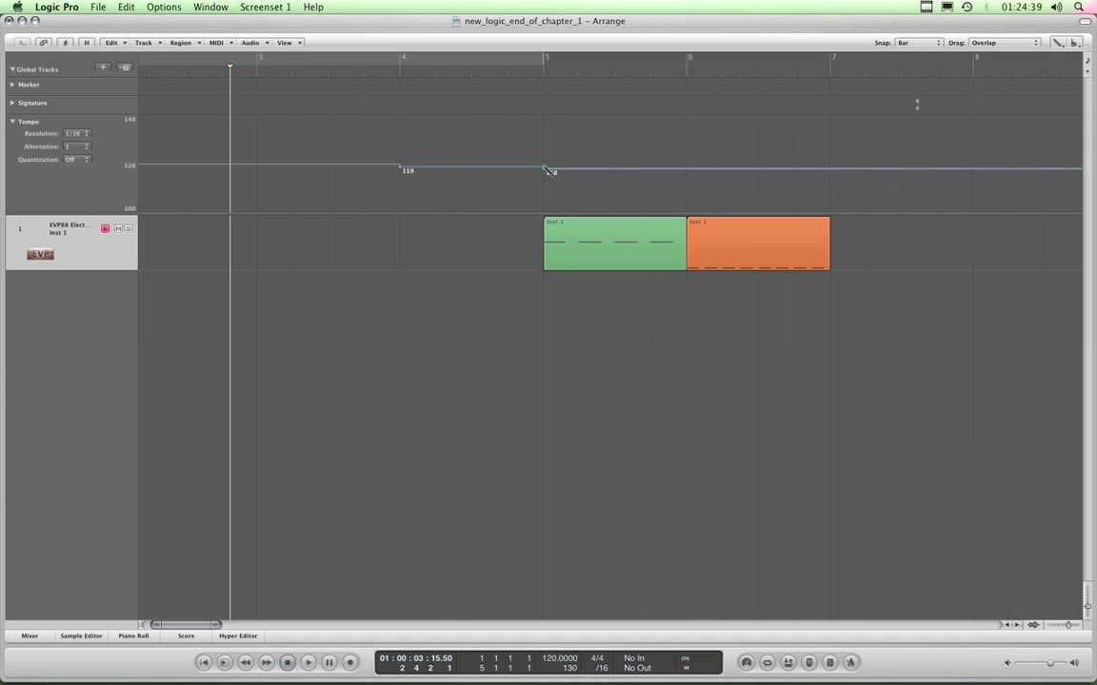
- With the Pointer Tool, set the bar 4 tempo point to 120 and select the segment after bar 5
key("Escape")
left_click(494, 190)
left_click(400, 167)
left_click(555, 663)
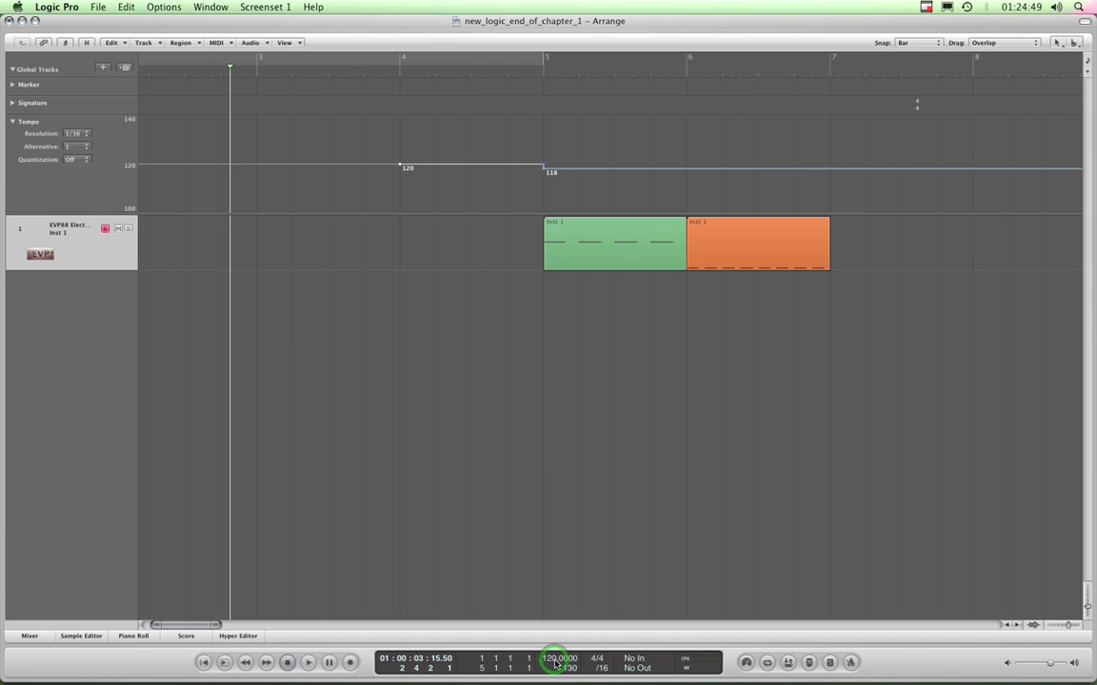
left_click(131, 166)
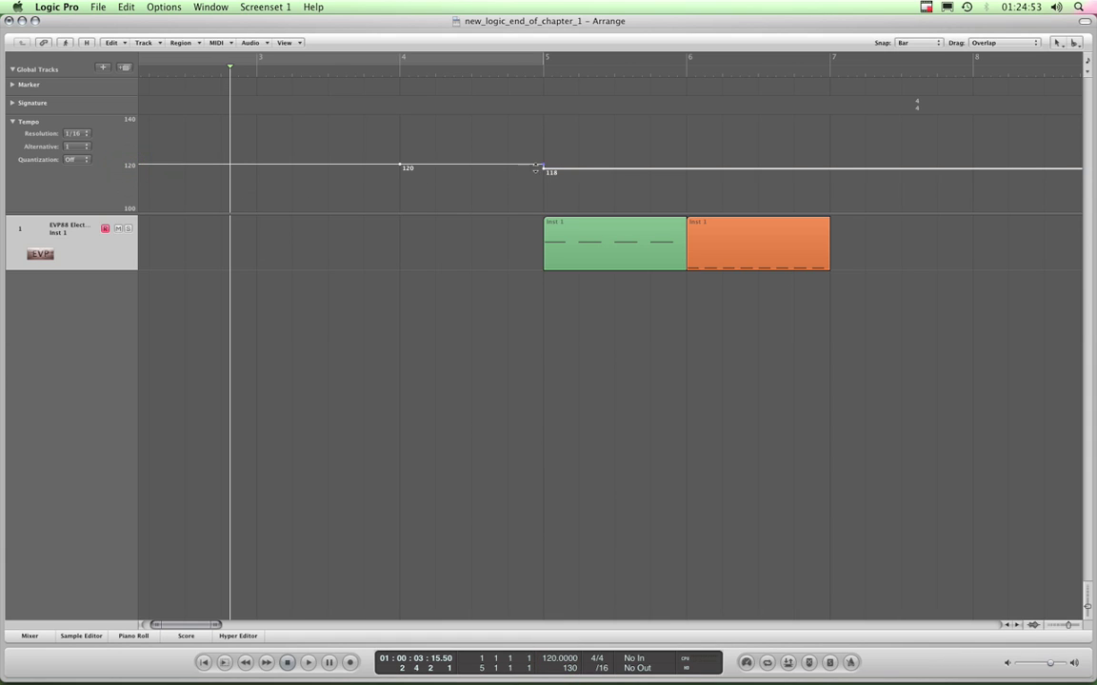
- Raise the bar 5 tempo to 138, curve the ramp up from 120, and mute the instrument track
left_click_drag(543, 168, 543, 123)
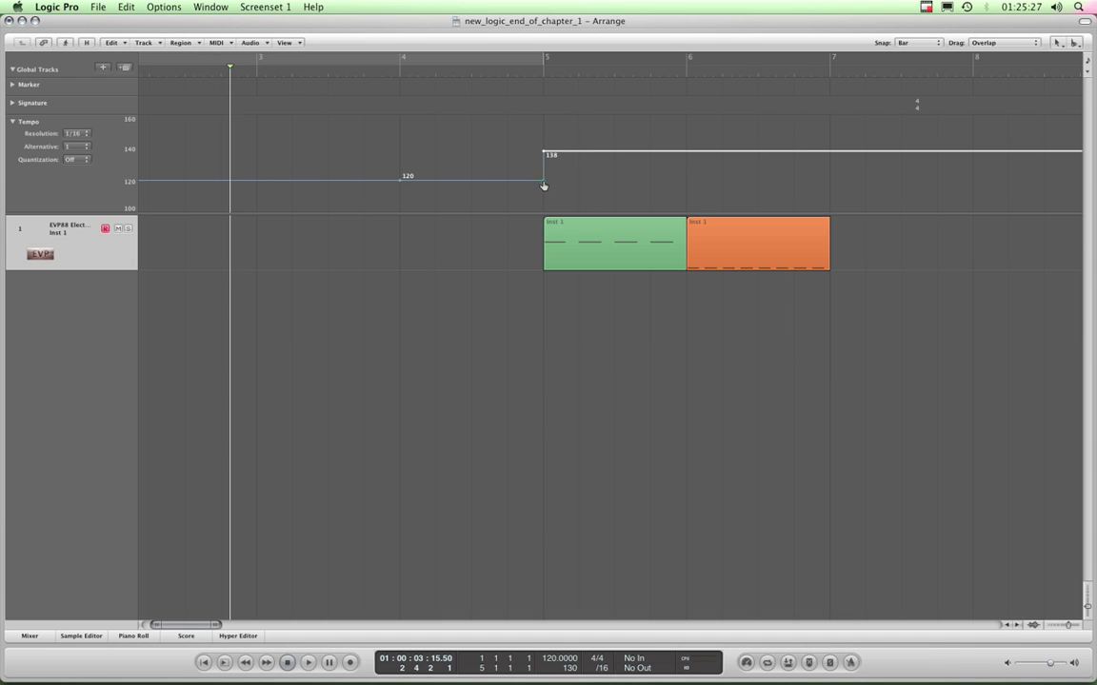
left_click_drag(543, 184, 502, 197)
left_click_drag(484, 196, 527, 165)
left_click(119, 229)
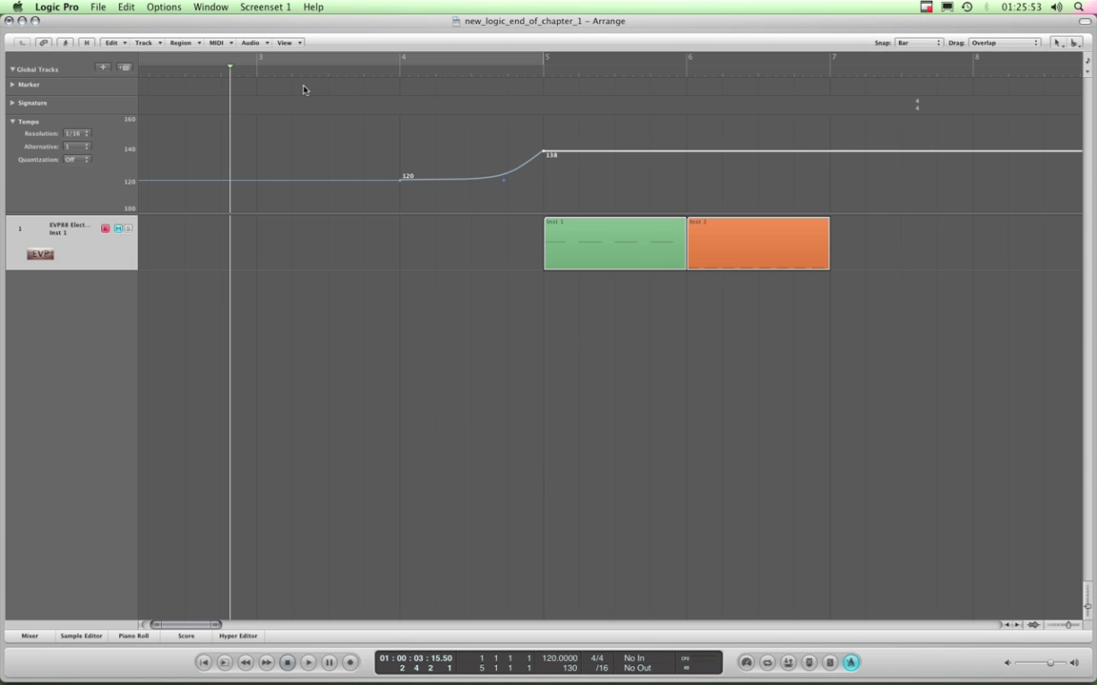
- Play the song to hear the ramp, then drag the bar 5 tempo back down to 120
key("space")
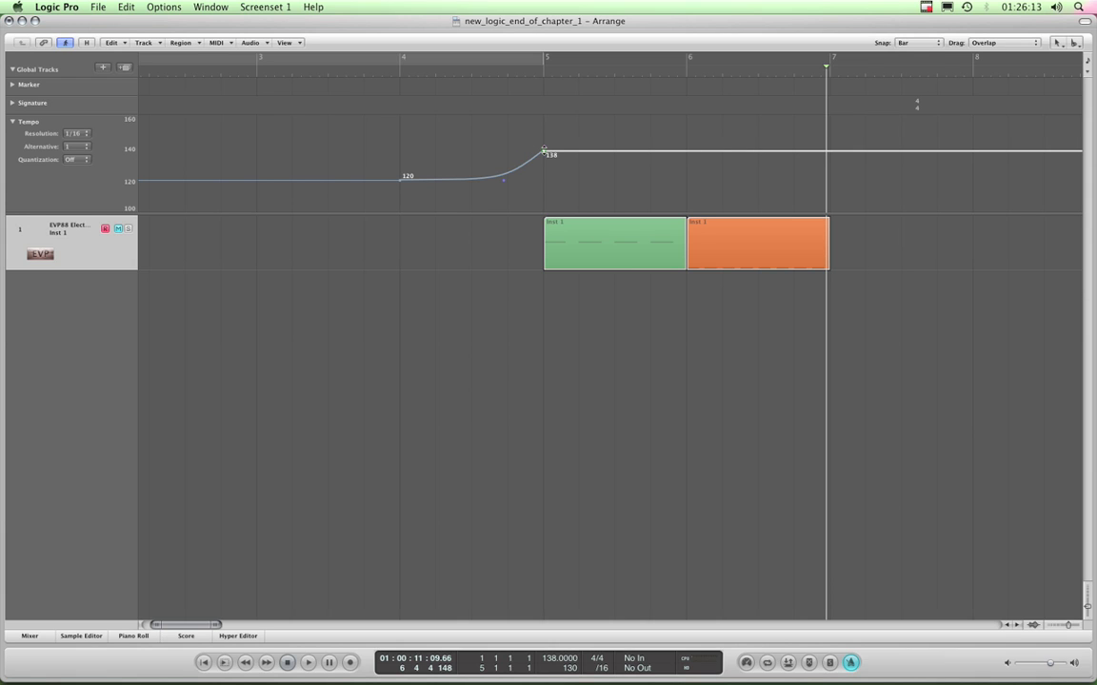
left_click_drag(544, 151, 546, 178)
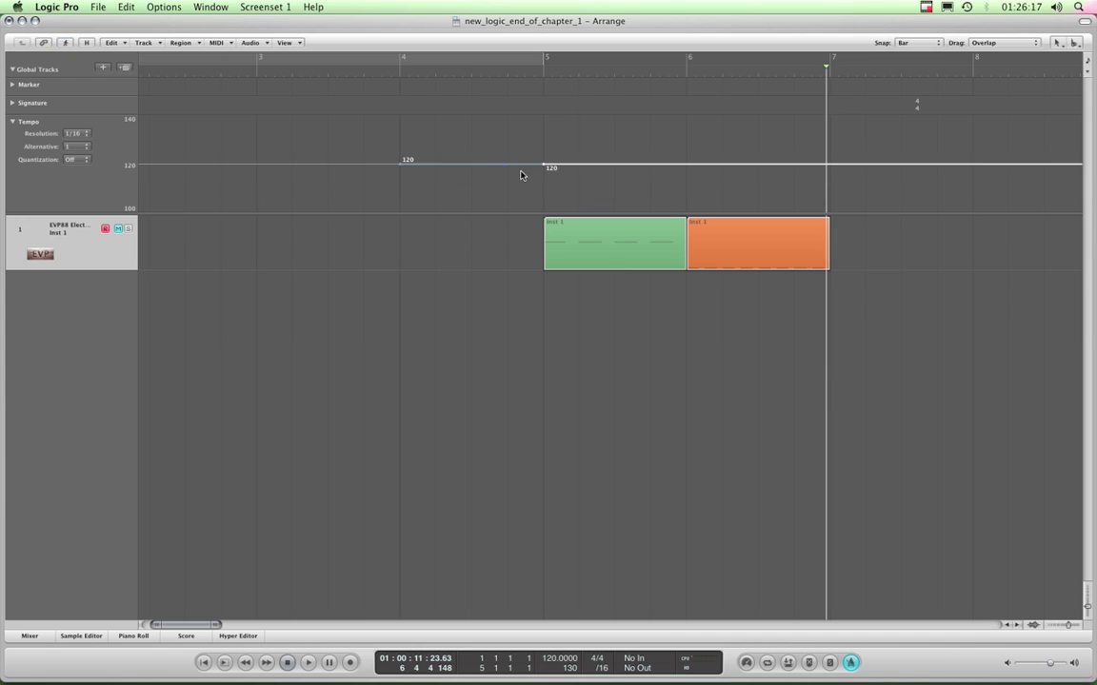
- Delete the tempo points at bars 5 and 4 with the Pencil Tool
key("Escape")
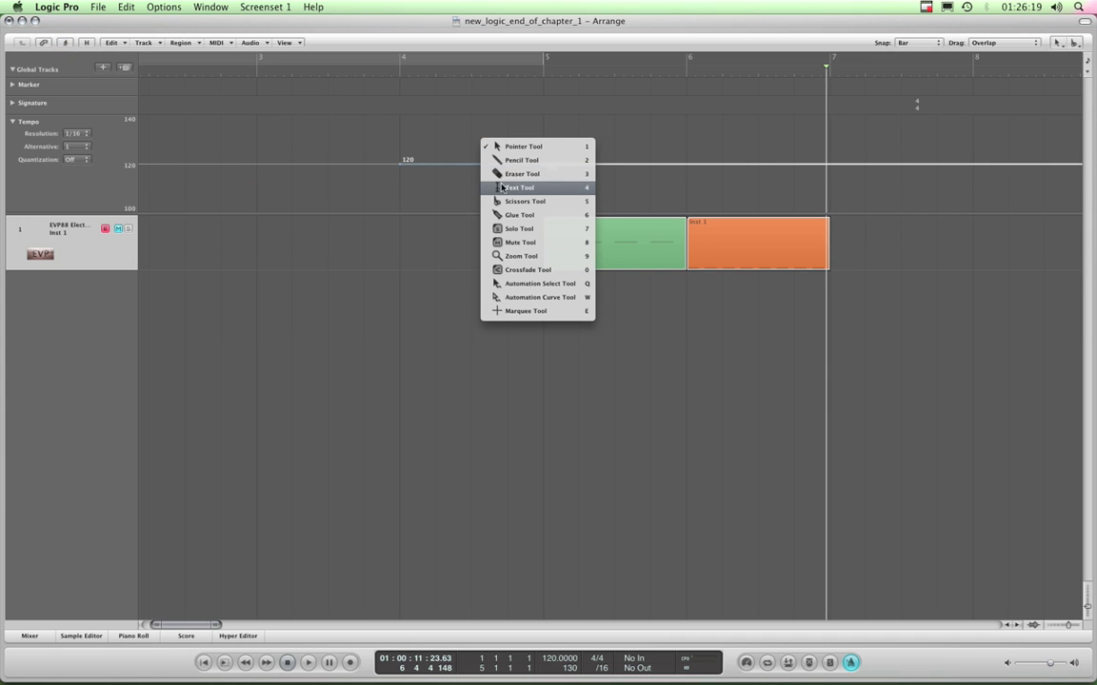
left_click(512, 161)
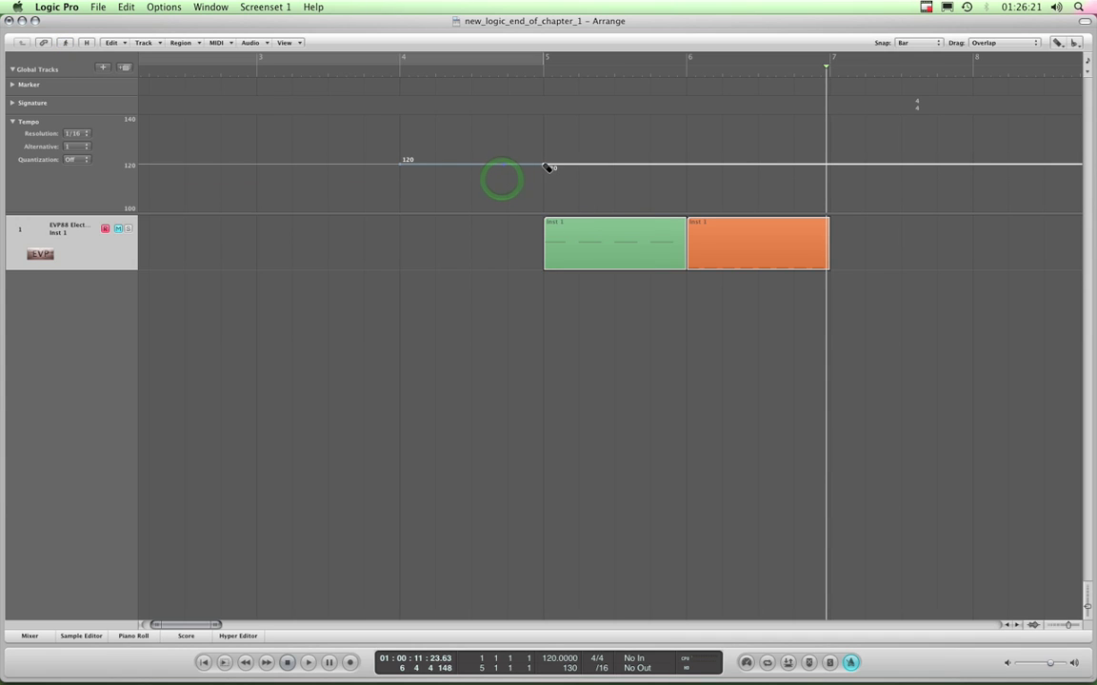
left_click(542, 166)
left_click(401, 167)
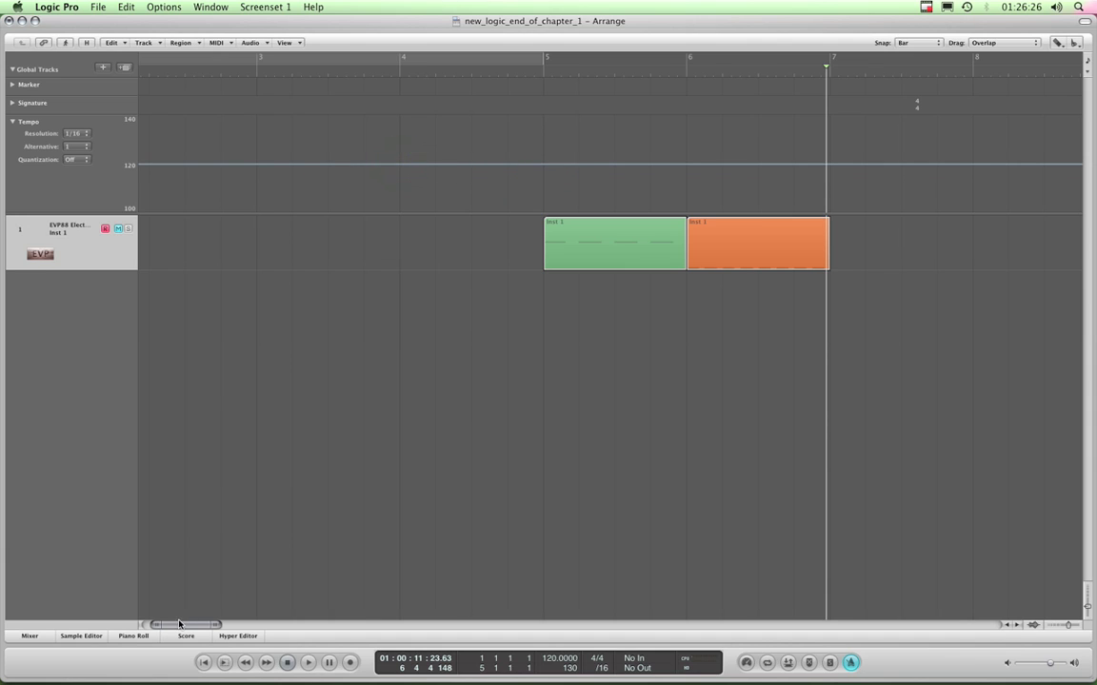
- Scroll back to bar 1, select the 120 tempo line, and collapse the Tempo track
left_click_drag(179, 625, 169, 625)
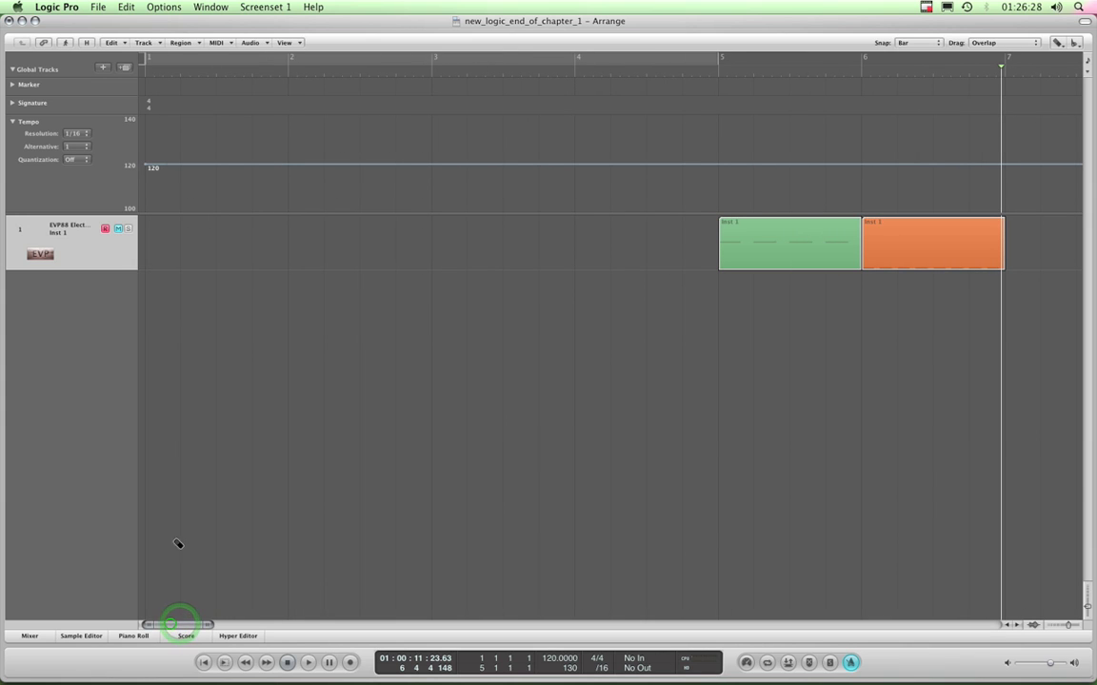
left_click(145, 166)
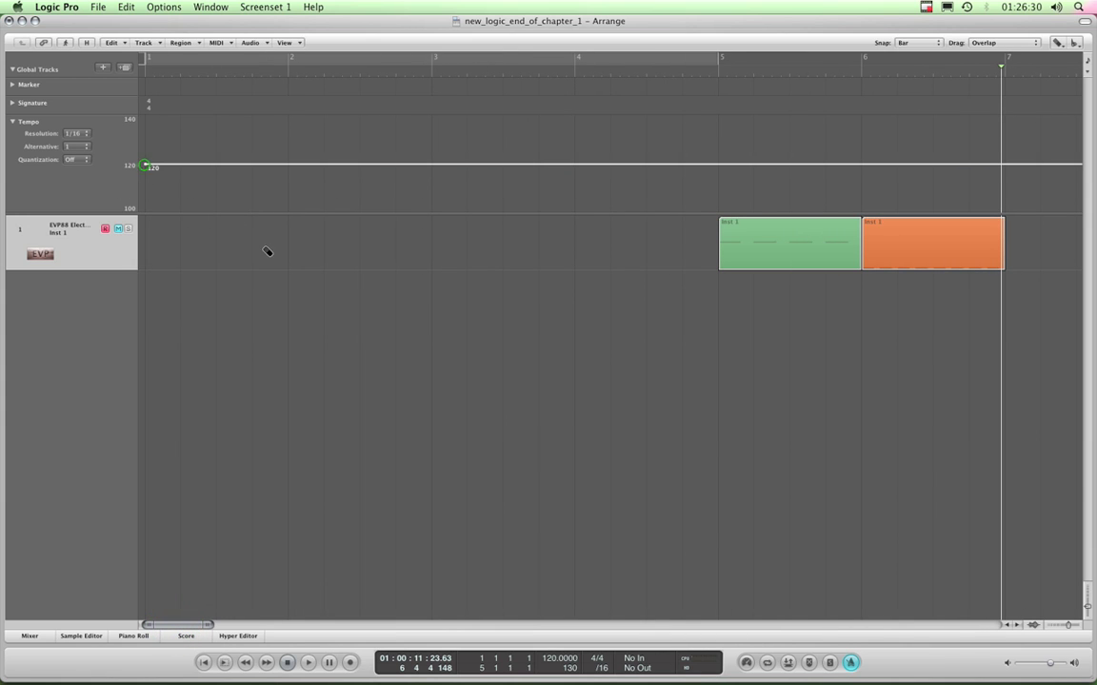
left_click(180, 626)
left_click(14, 122)
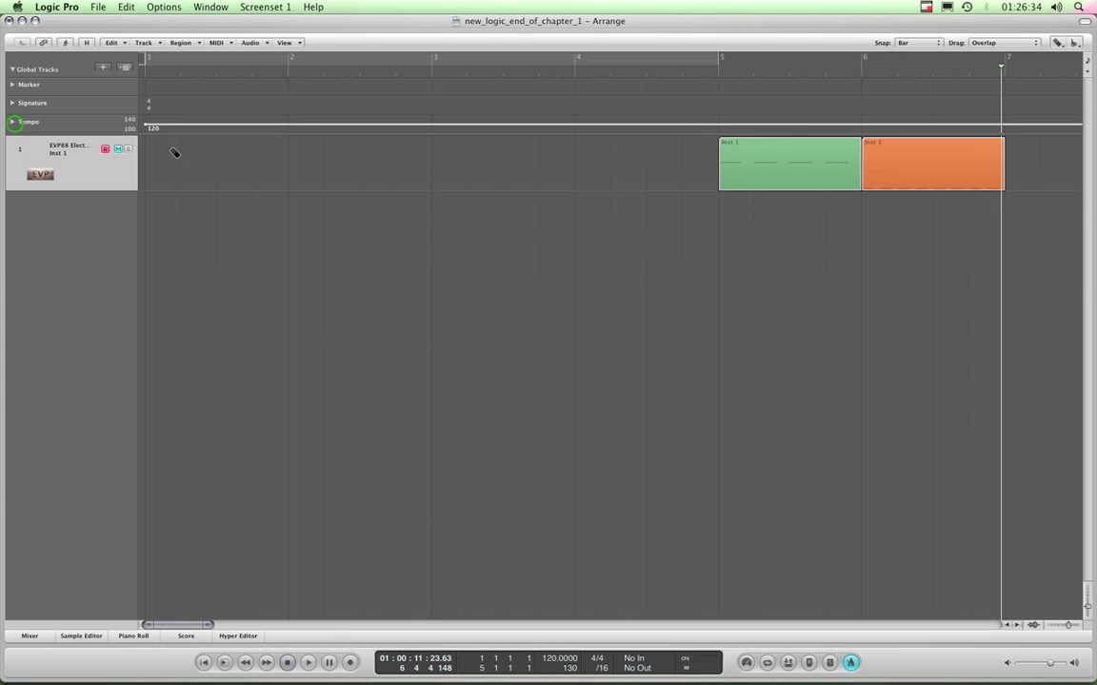
- Expand the empty Marker track and turn off the instrument track's mute
left_click(12, 84)
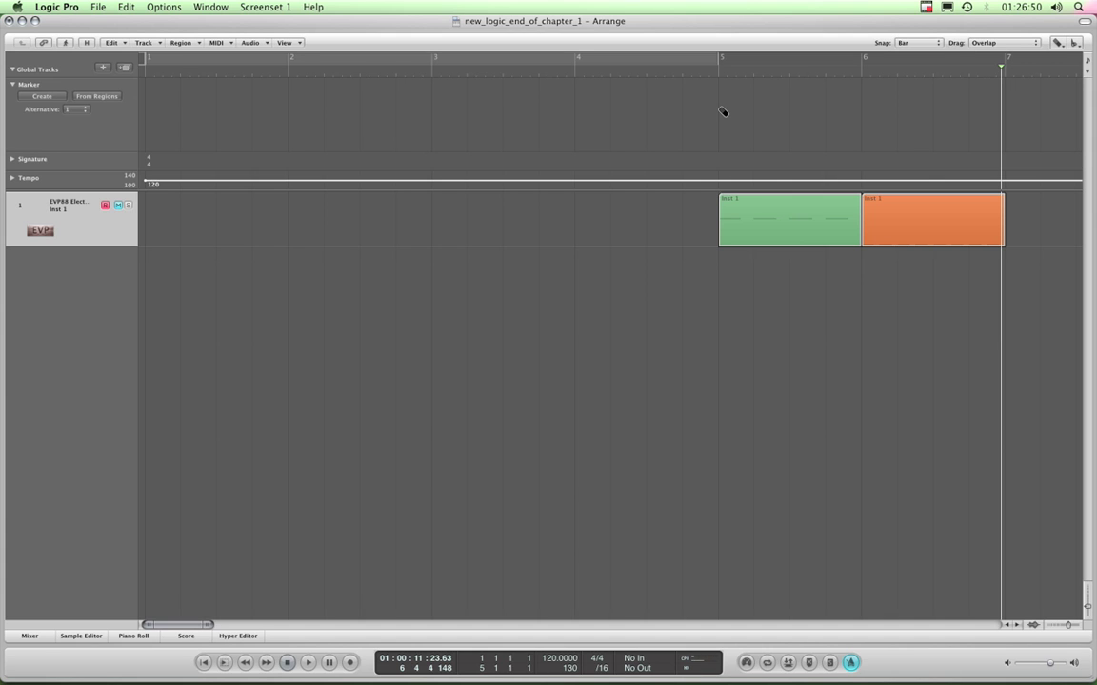
left_click(119, 206)
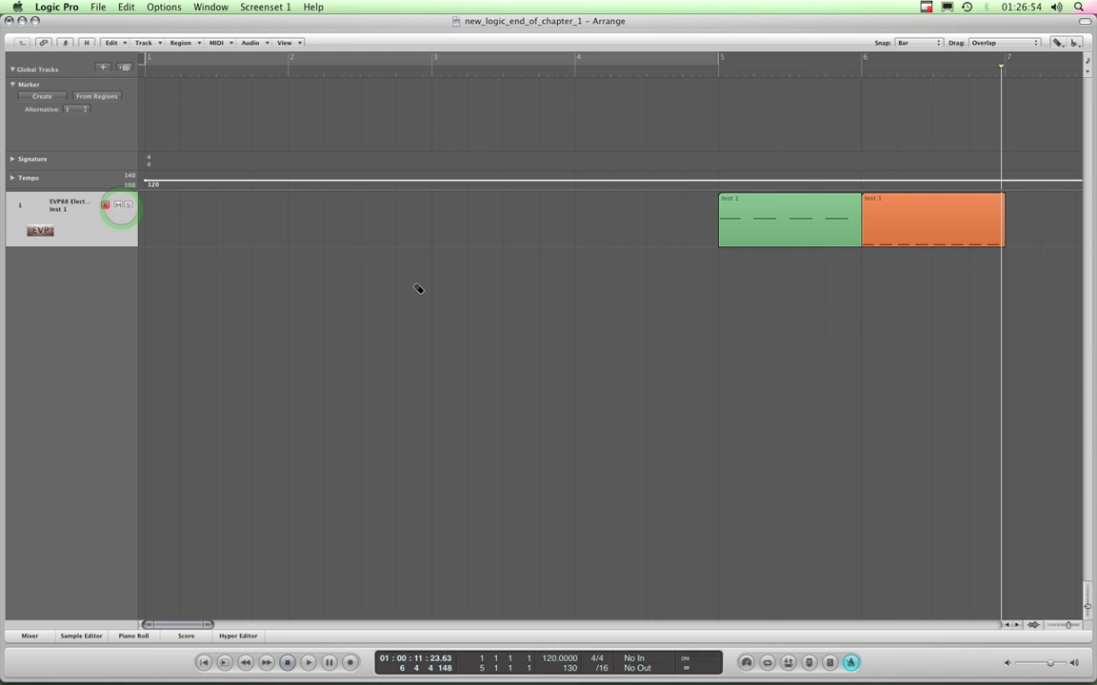